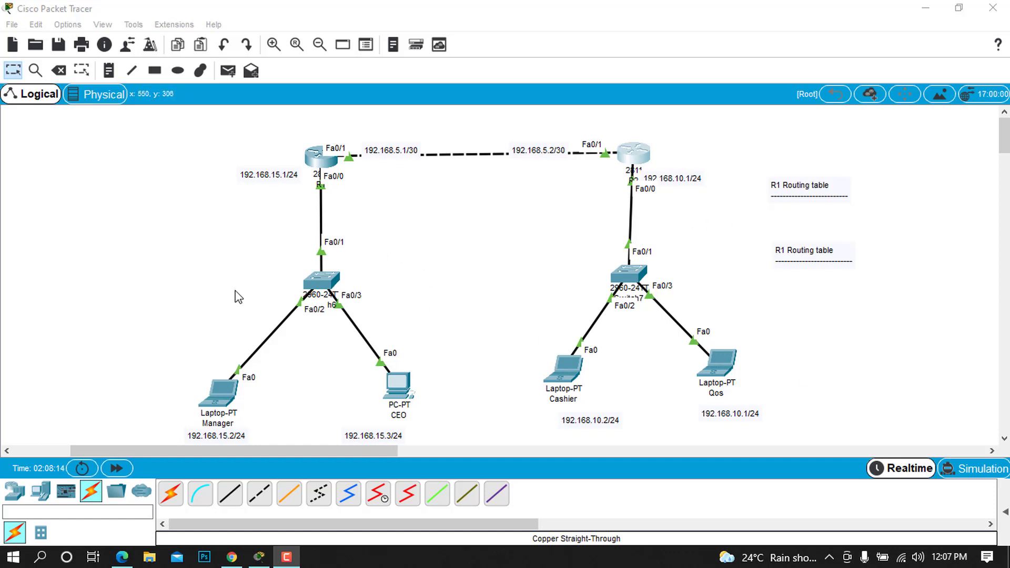
Step: Spread the first LAN's end devices apart by moving the Manager laptop slightly outward and the CEO PC away from it
click(310, 161)
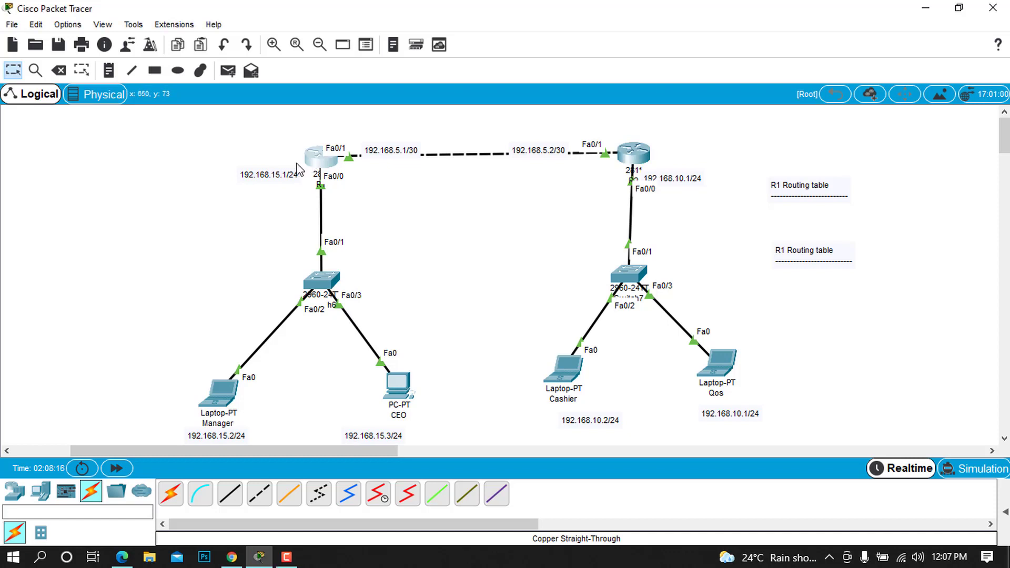
click(695, 72)
drag(227, 396, 211, 398)
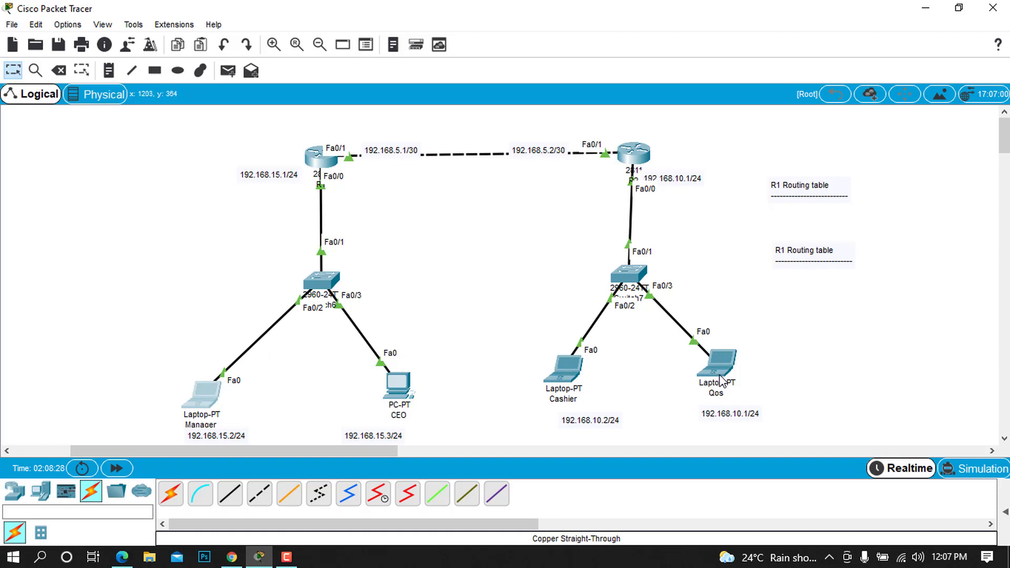
drag(390, 384, 427, 395)
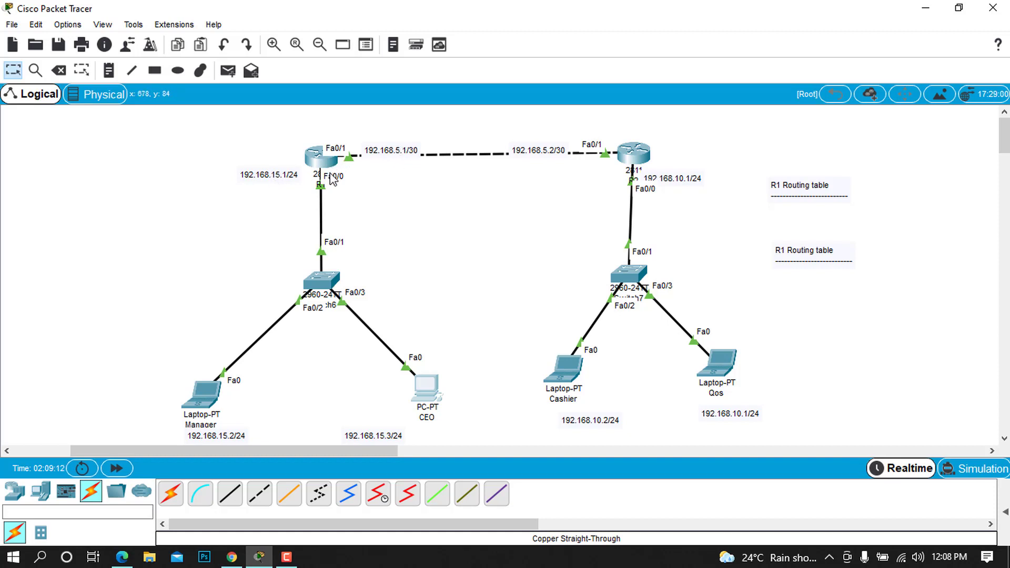
Step: Add the network 192.168.15.0/24 beneath the heading of the upper R1 Routing table note
double_click(840, 193)
click(855, 192)
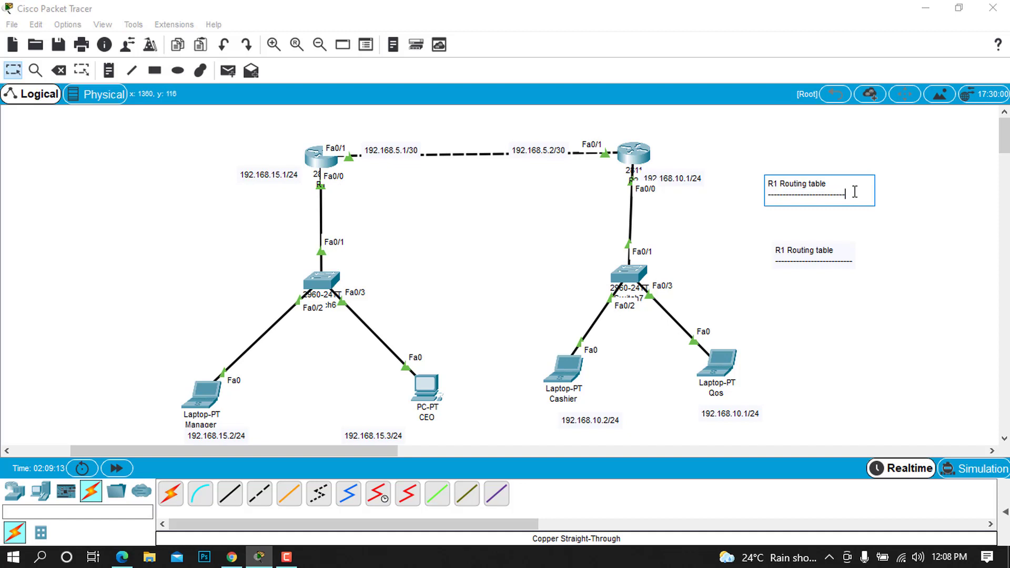
key(Return)
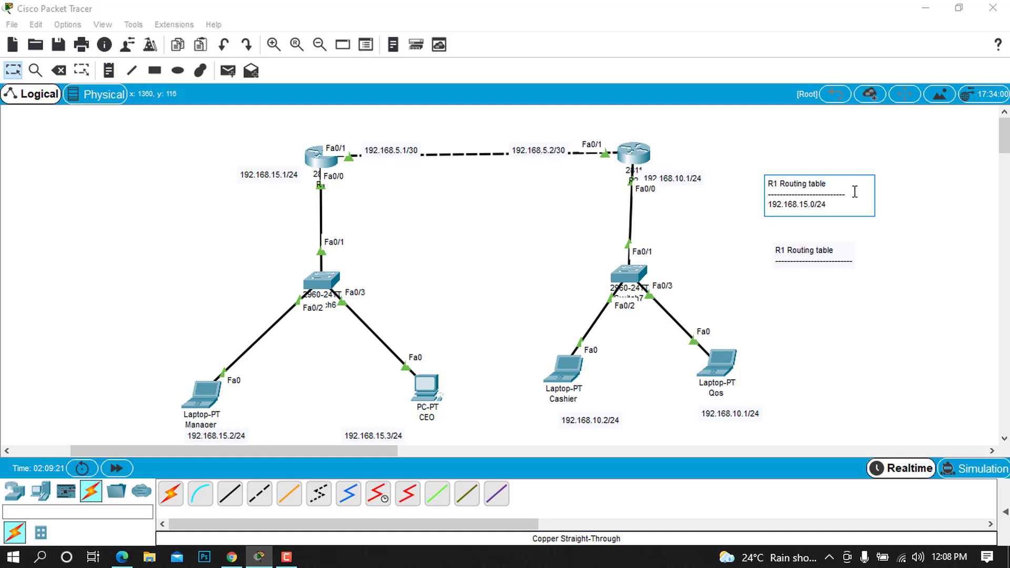
triple_click(777, 209)
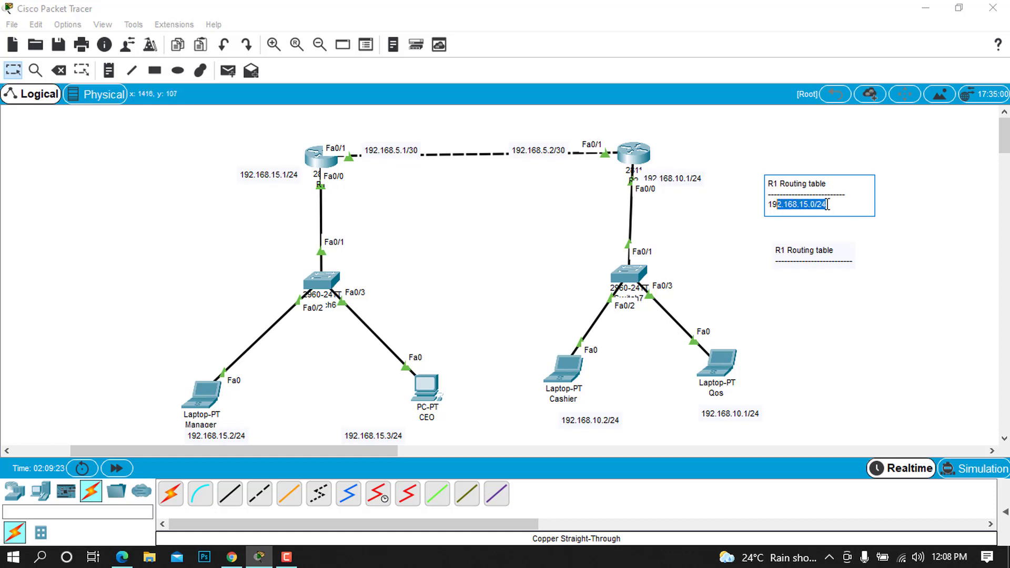
click(840, 205)
drag(840, 205, 763, 217)
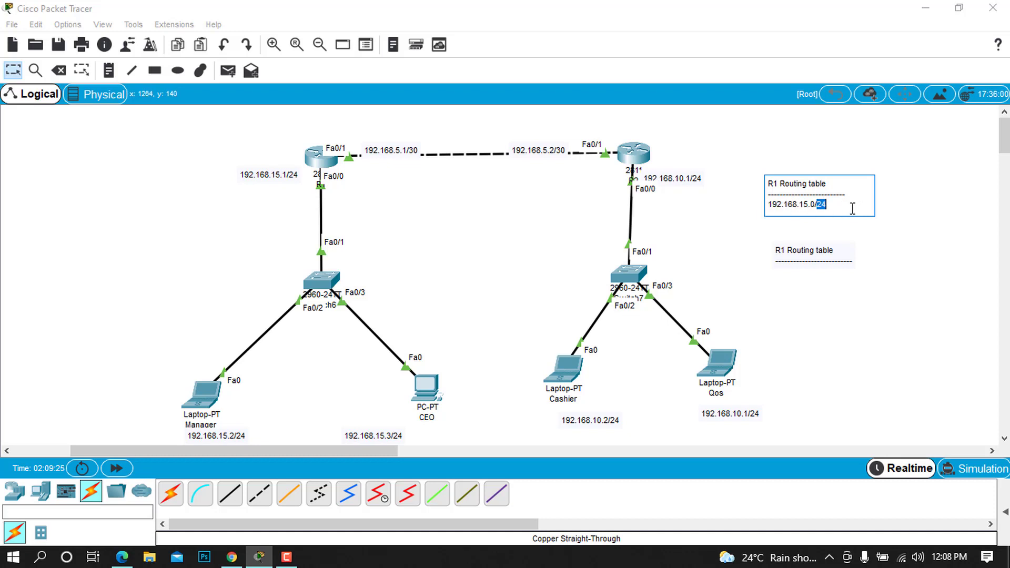
key(Return)
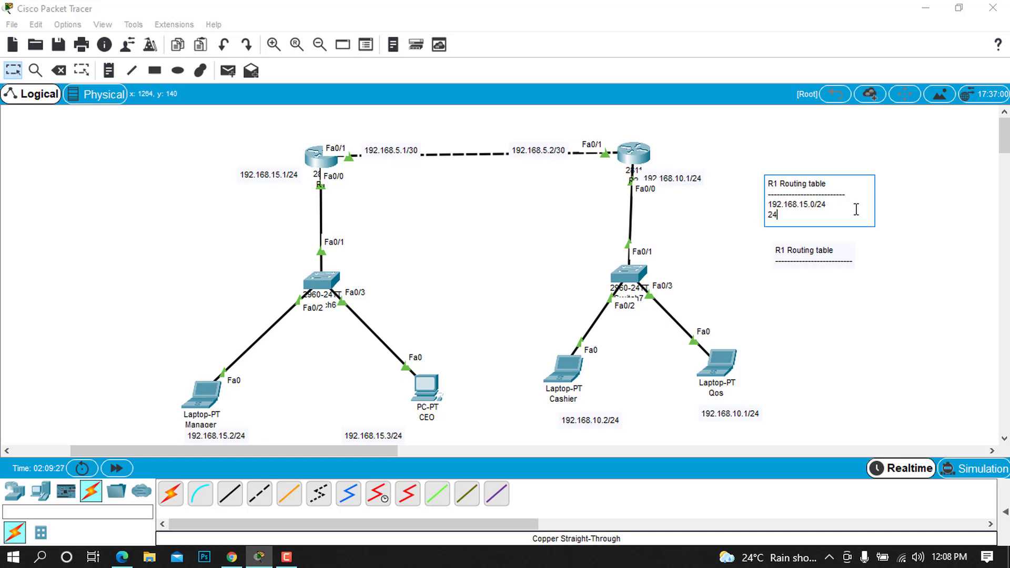
text(24)
key(BackSpace)
key(BackSpace)
key(BackSpace)
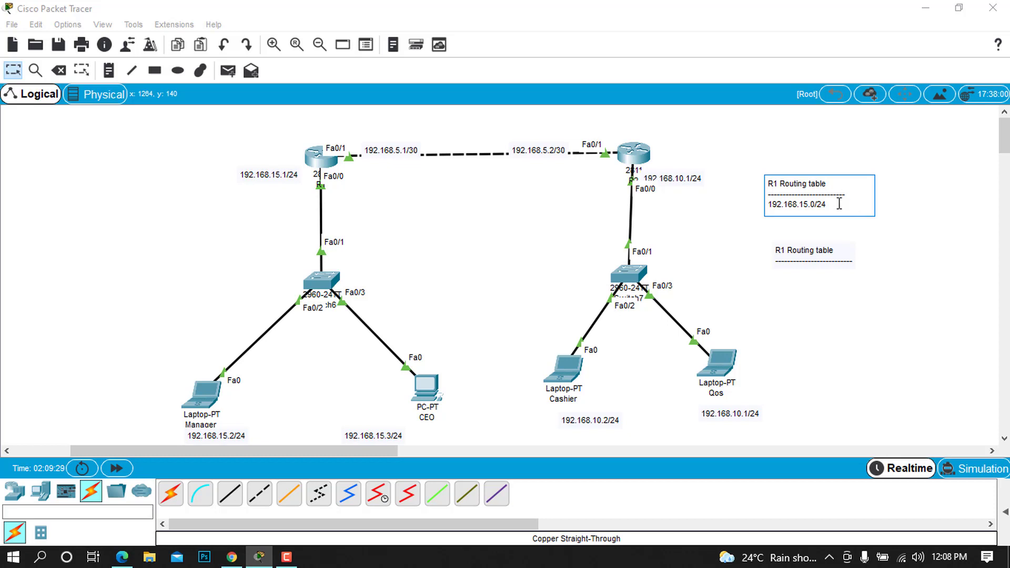
Step: Duplicate the 192.168.15.0/24 line in the R1 Routing table note and change the copy to 192.168.5.0/24
drag(839, 204, 769, 207)
key(ctrl+c)
click(853, 208)
key(Return)
key(ctrl+v)
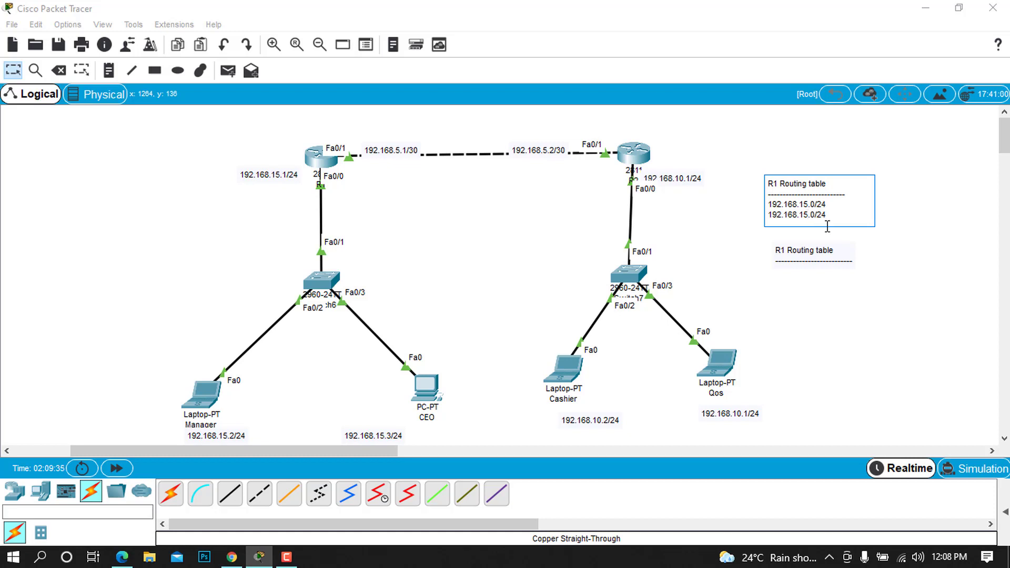
key(Left)
key(Left)
key(Left)
key(Left)
key(Left)
key(Left)
key(BackSpace)
Step: Change the heading of the lower routing table note to "R2 Routing table"
click(842, 259)
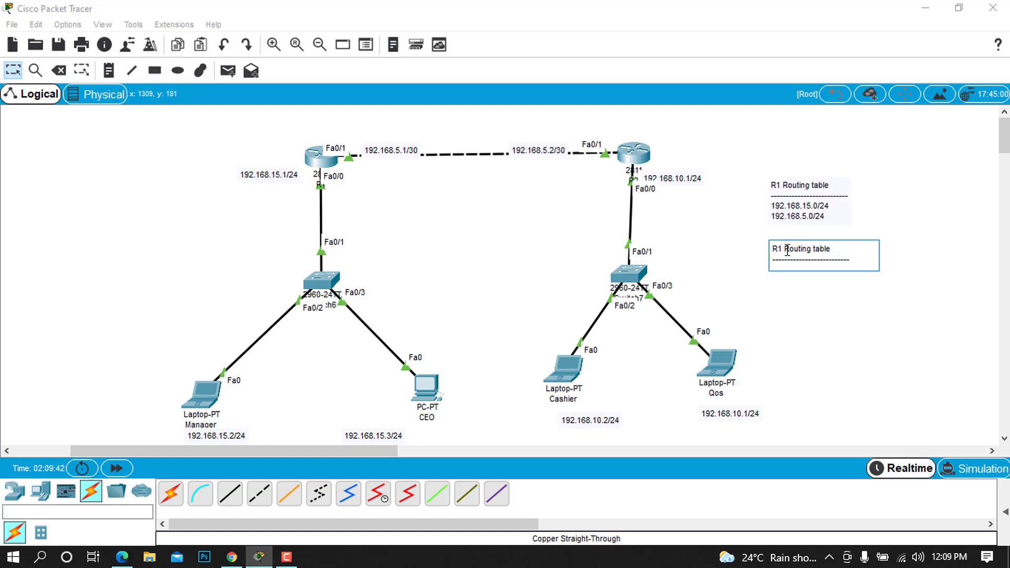
key(BackSpace)
text(2)
Step: List the networks 192.168.10.0/24 and 192.168.5.0/24 in the R2 Routing table note
key(Return)
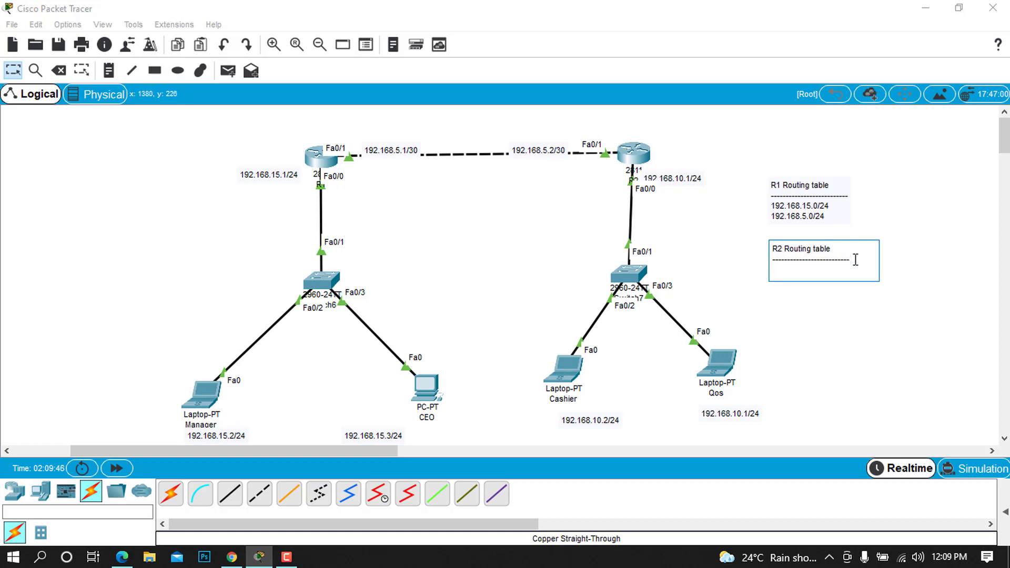
key(ctrl+v)
key(Return)
key(ctrl+v)
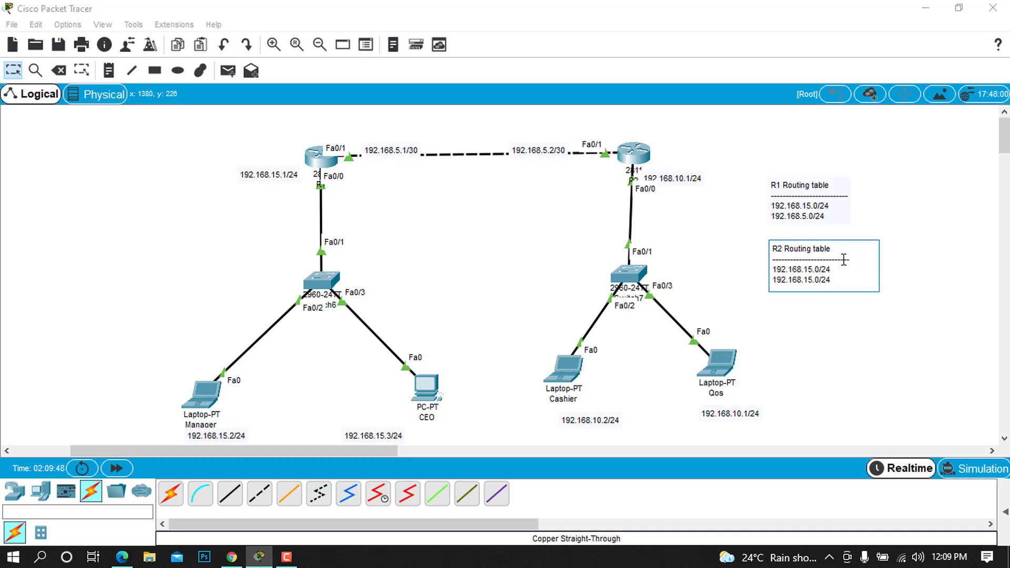
double_click(810, 270)
text(10)
key(BackSpace)
click(911, 310)
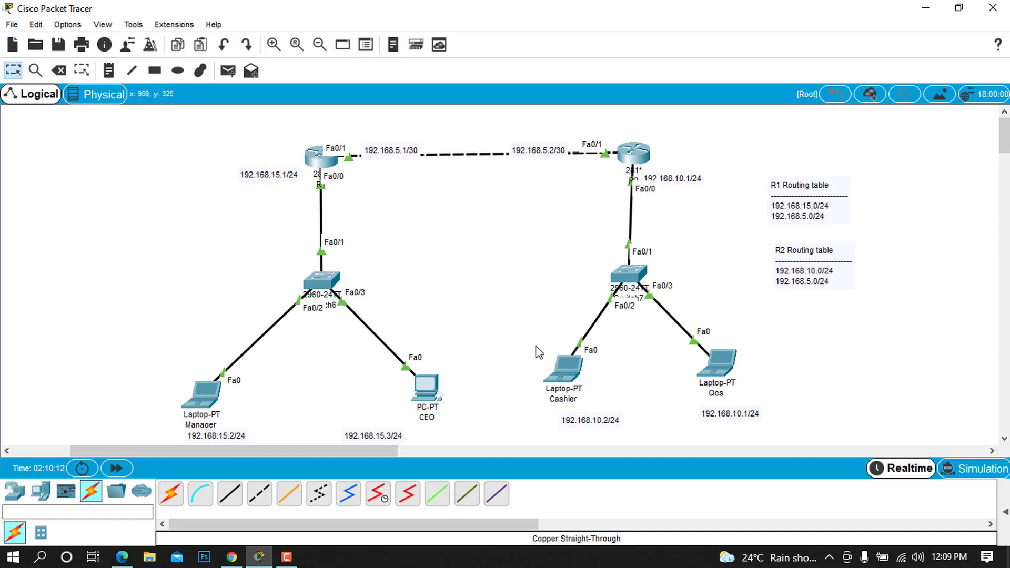
Step: Enter privileged mode on router R1 and display its routing table with show ip route, then close its console
click(325, 163)
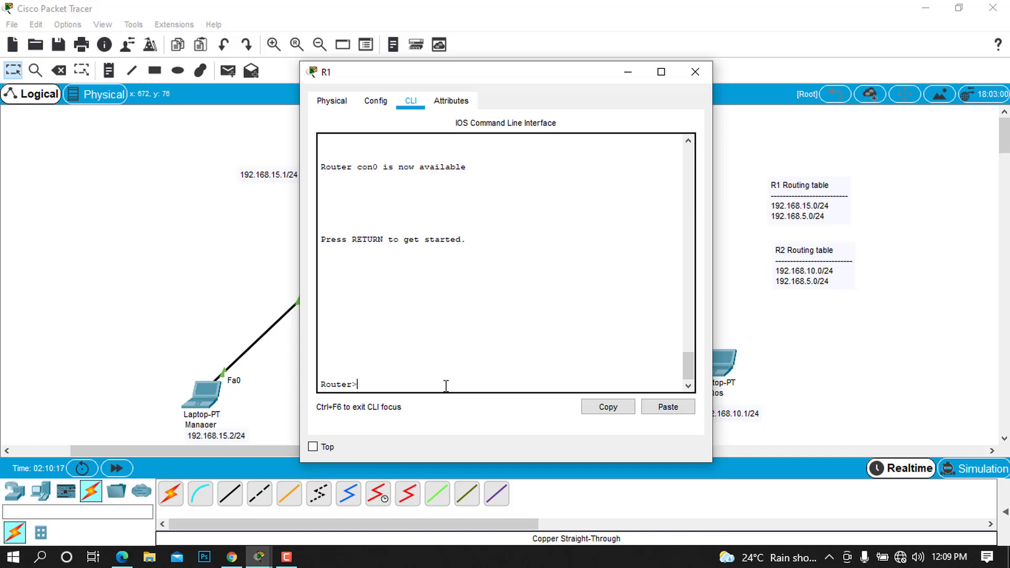
text(en)
key(Return)
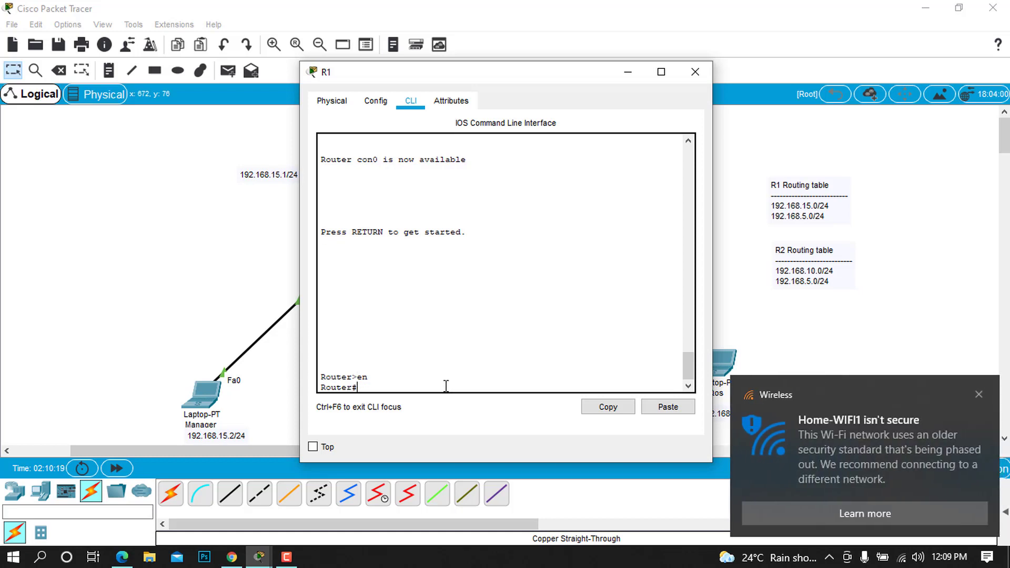
click(979, 394)
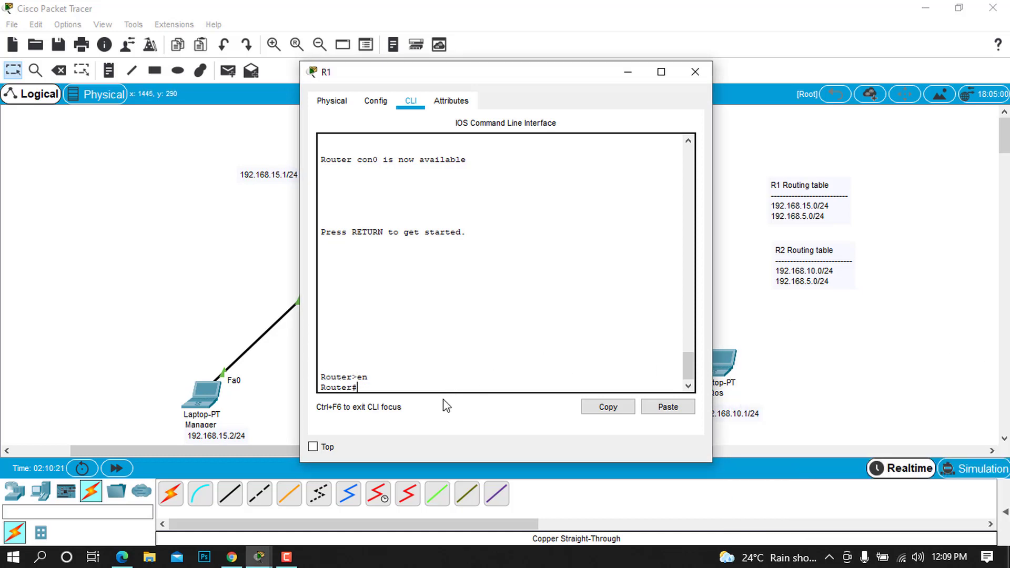
text(show ip route)
key(Return)
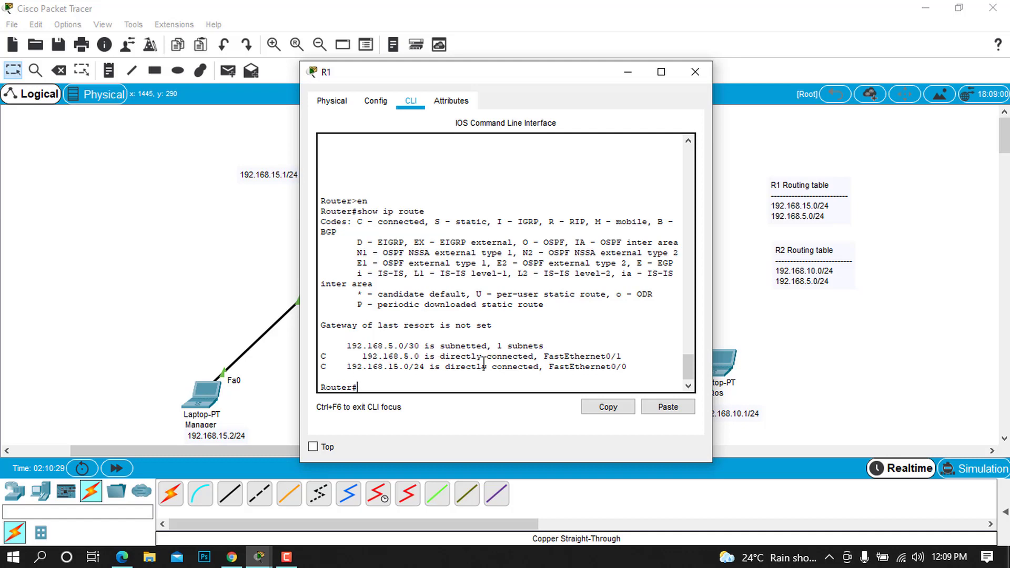
click(695, 72)
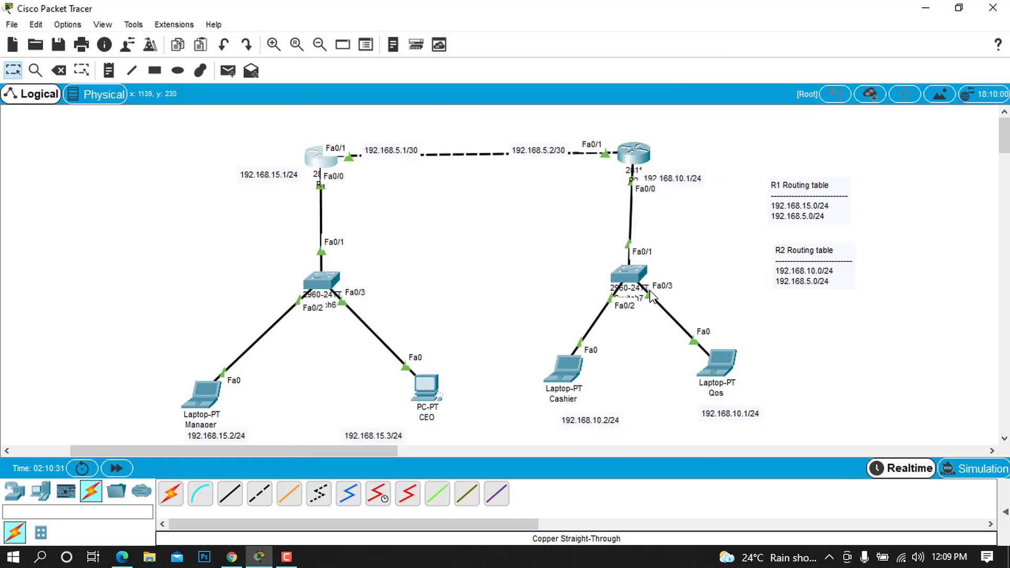
Step: Enter privileged mode on router R2 and display its routing table with show ip route, then close its console
click(625, 174)
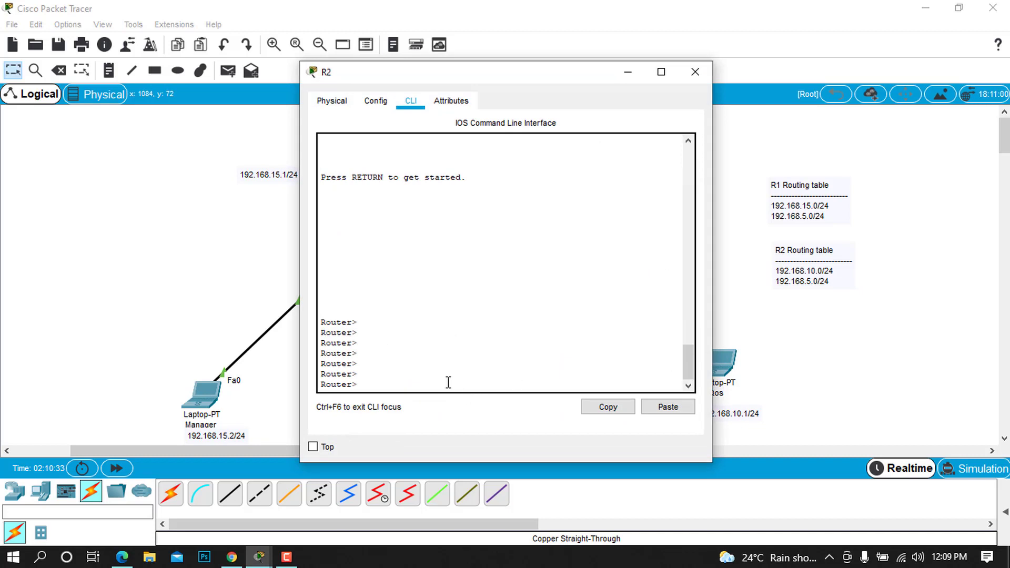
text(en)
key(Return)
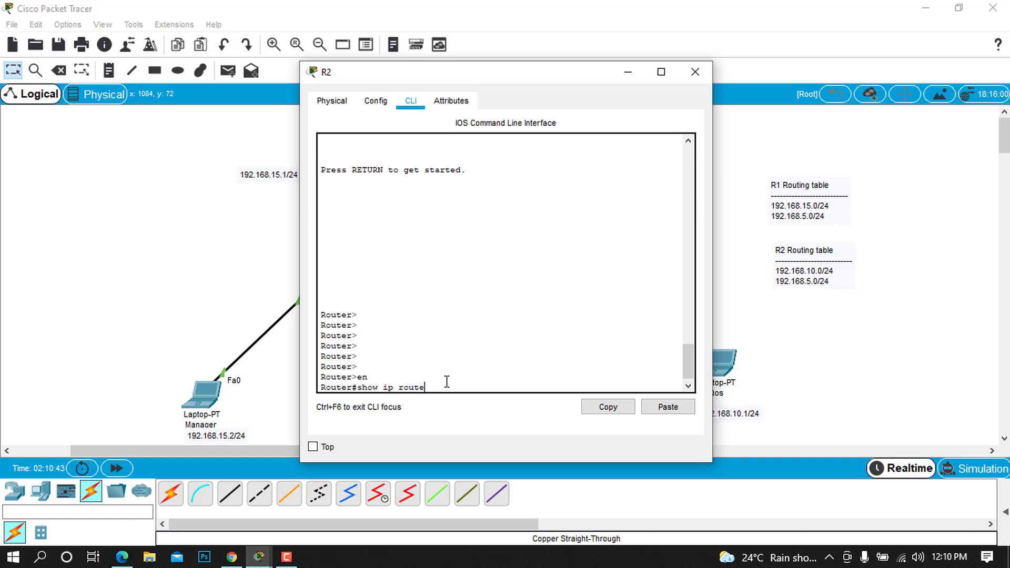
text(show ip route)
key(Return)
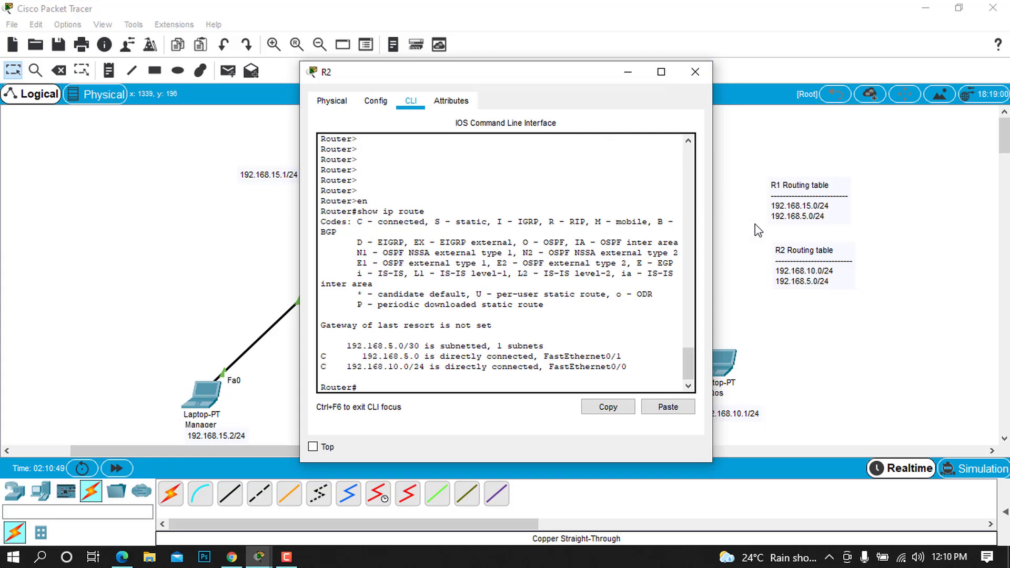
click(690, 68)
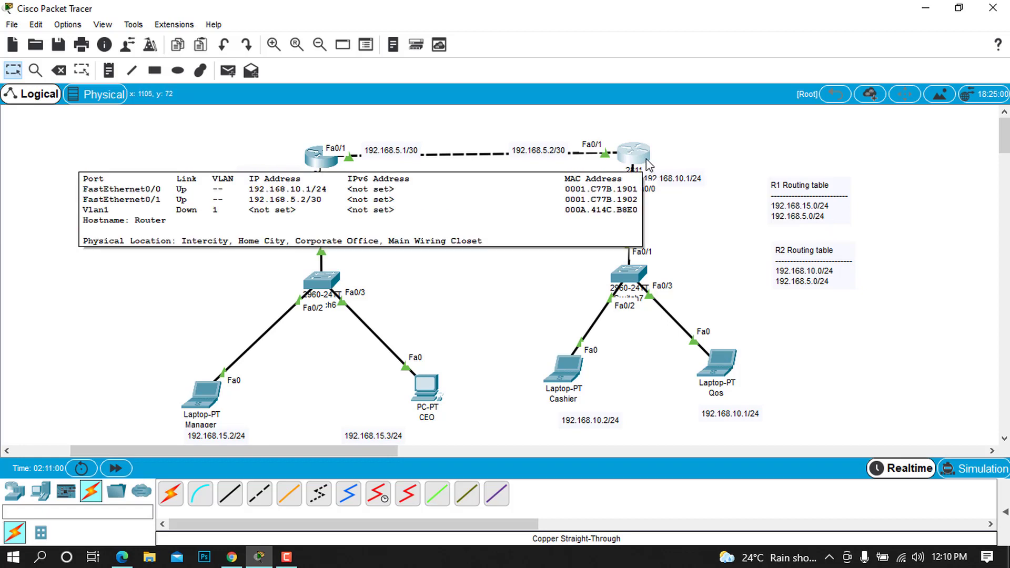
Step: Enter global configuration mode on R1 and begin a static route command for network 192.168.10.0 with mask 255.255.255.0
click(322, 158)
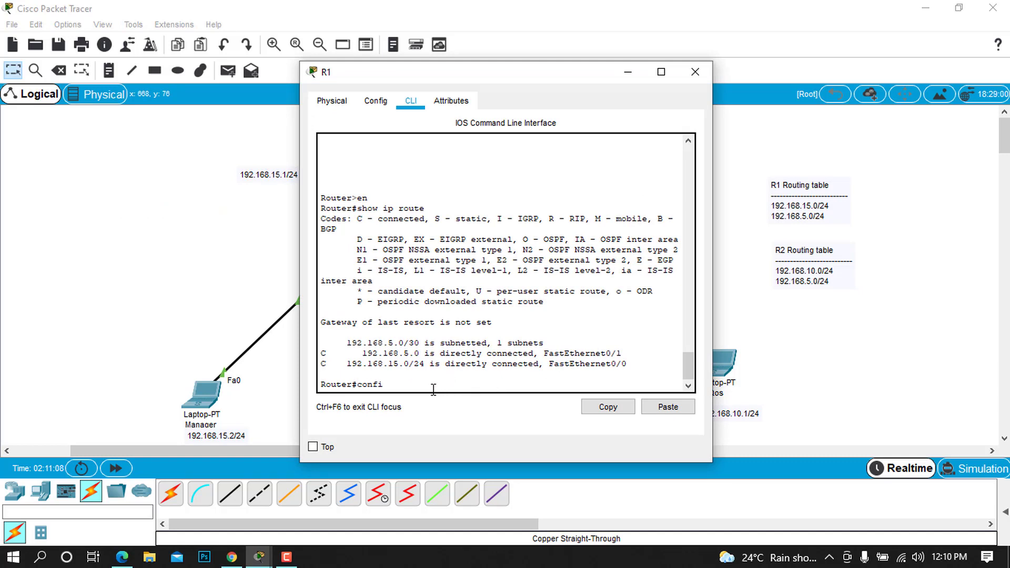
key(Return)
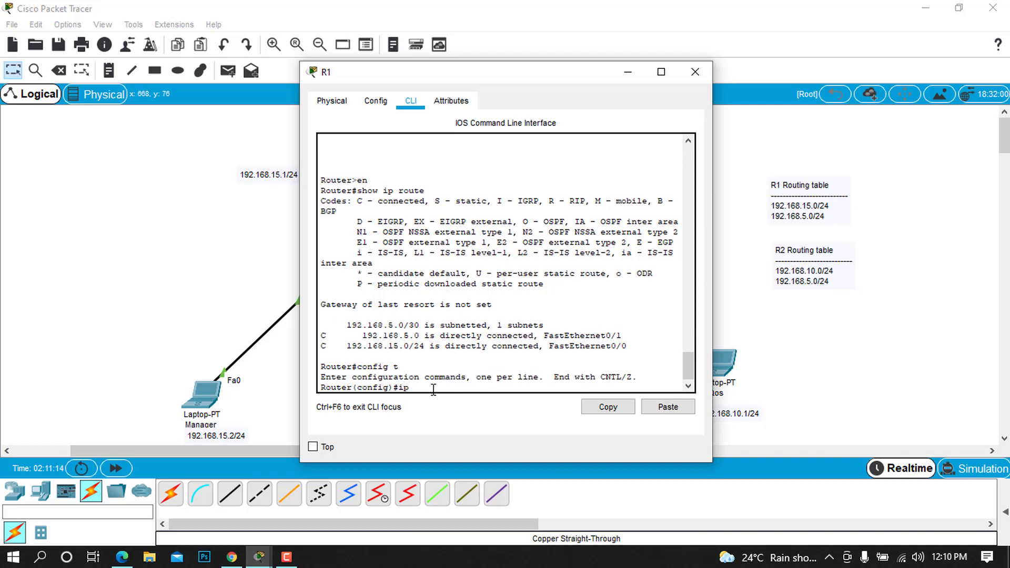
text(ip route)
drag(548, 78, 382, 72)
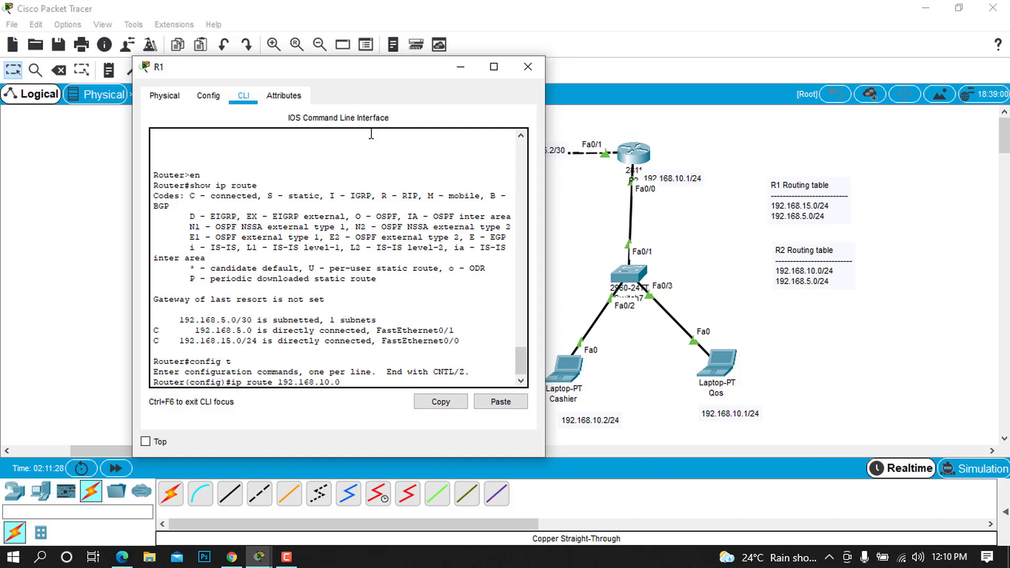
text(255.255.255.0)
Step: Restore the topology window behind R1's console and position the console below the link between the two routers
drag(327, 75, 410, 88)
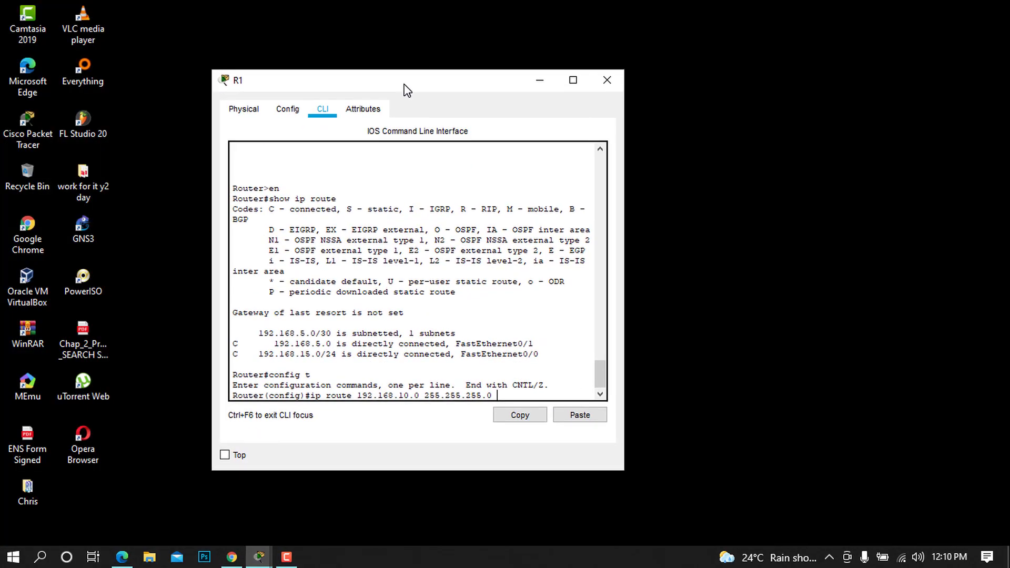
mouse_move(259, 555)
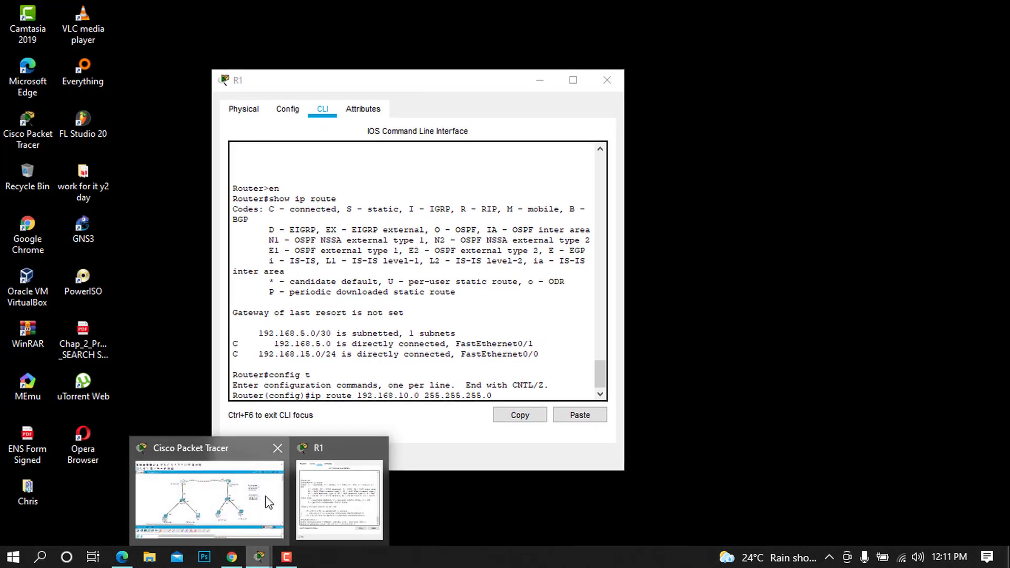
click(279, 530)
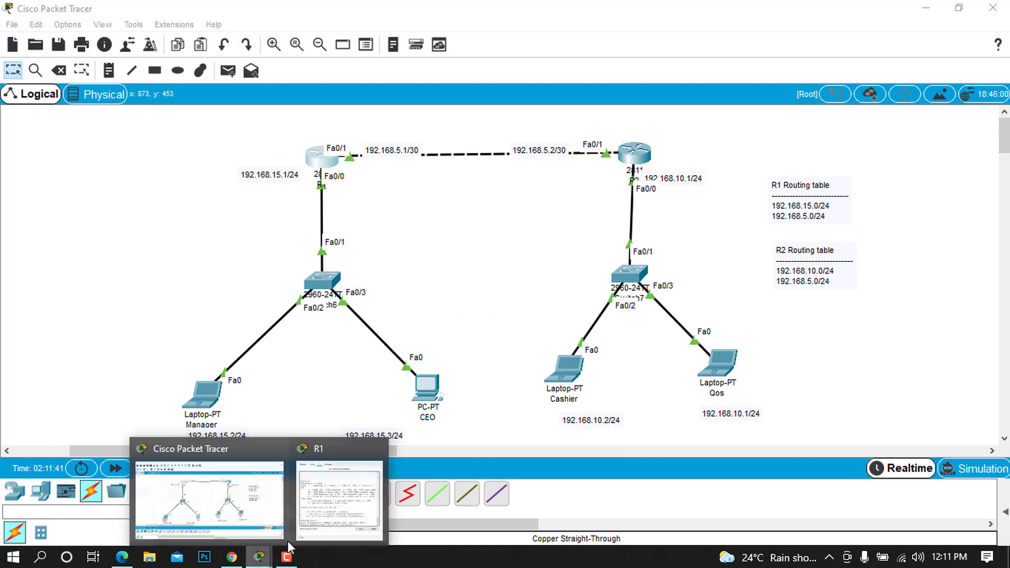
click(338, 495)
drag(429, 92, 540, 263)
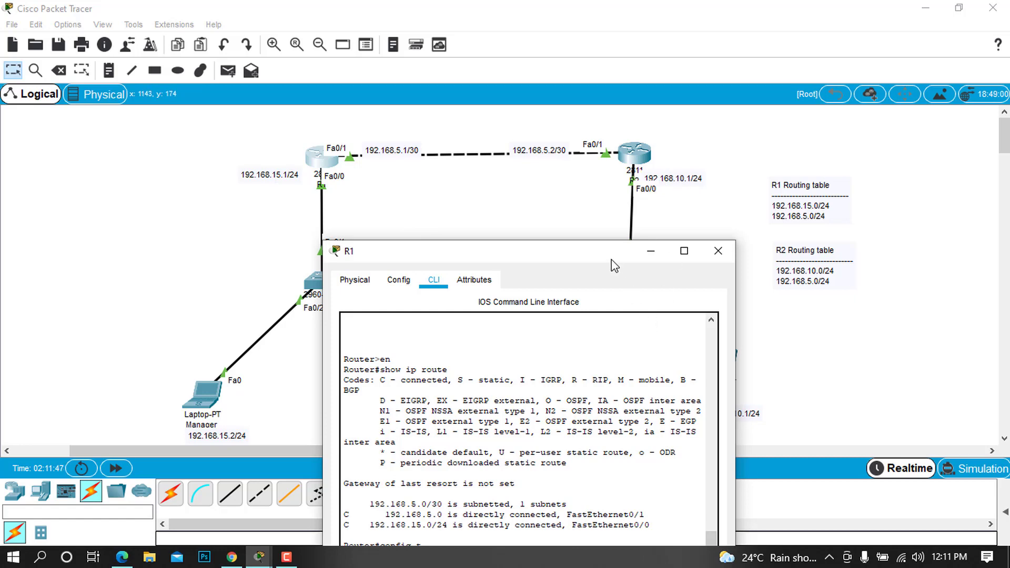
drag(613, 265, 551, 263)
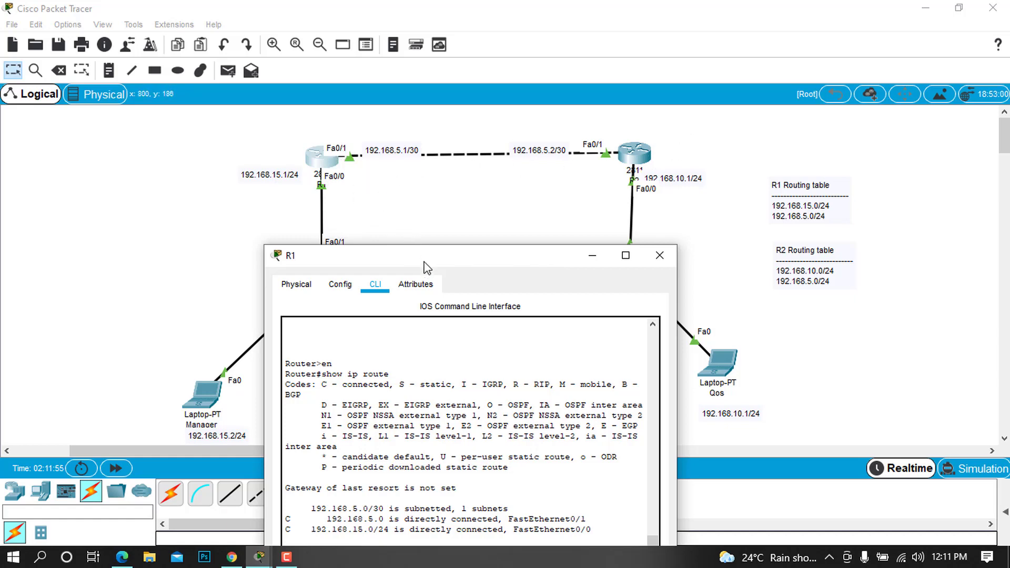
Step: Complete R1's static route to 192.168.10.0 255.255.255.0 with exit interface fa0/1 and leave configuration mode with end
text(config t)
key(Return)
text(ip route 192.168.10.0 255.255.255.0)
drag(416, 255, 511, 218)
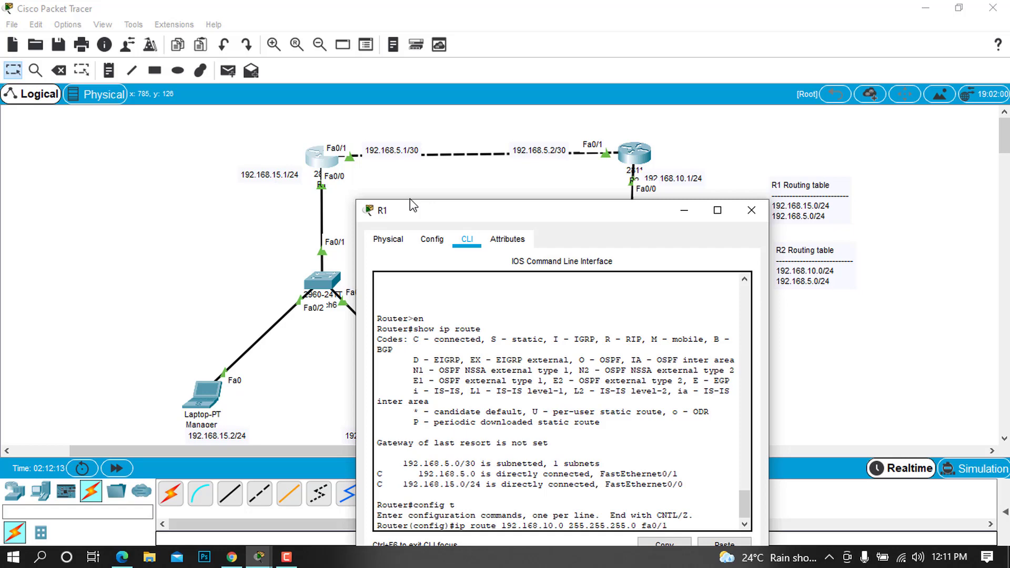
drag(521, 207, 421, 158)
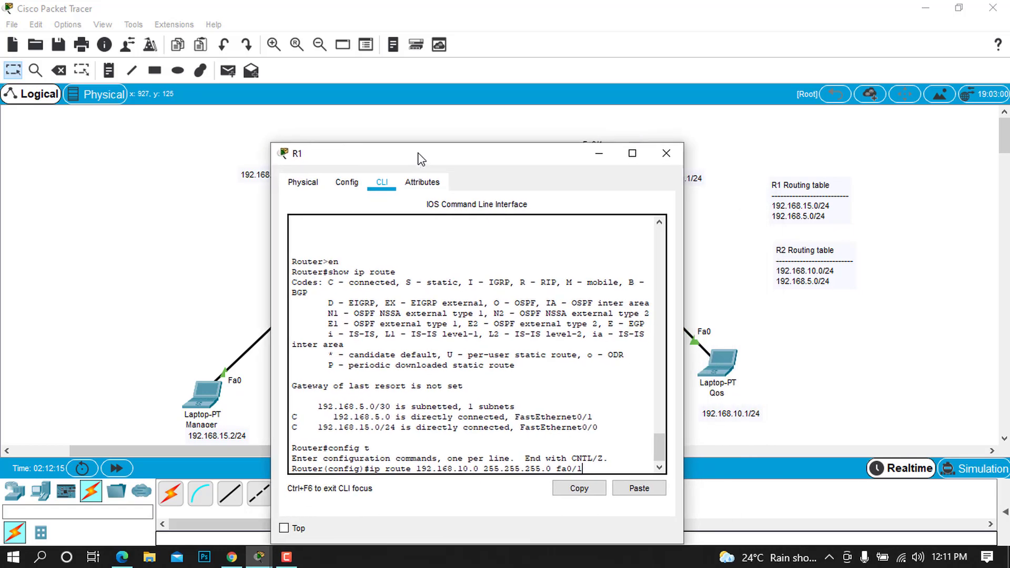
key(Return)
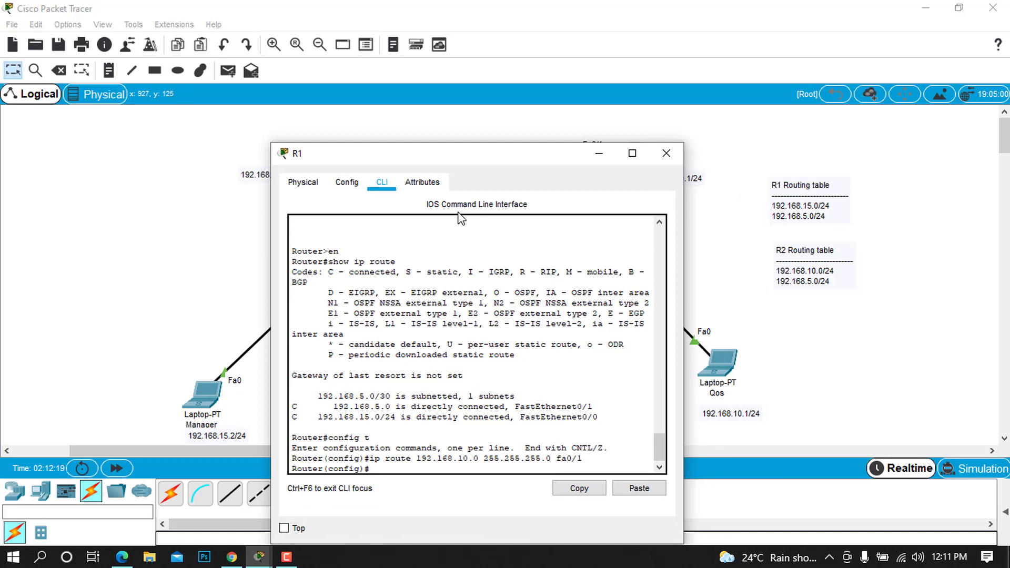
text(end)
key(Return)
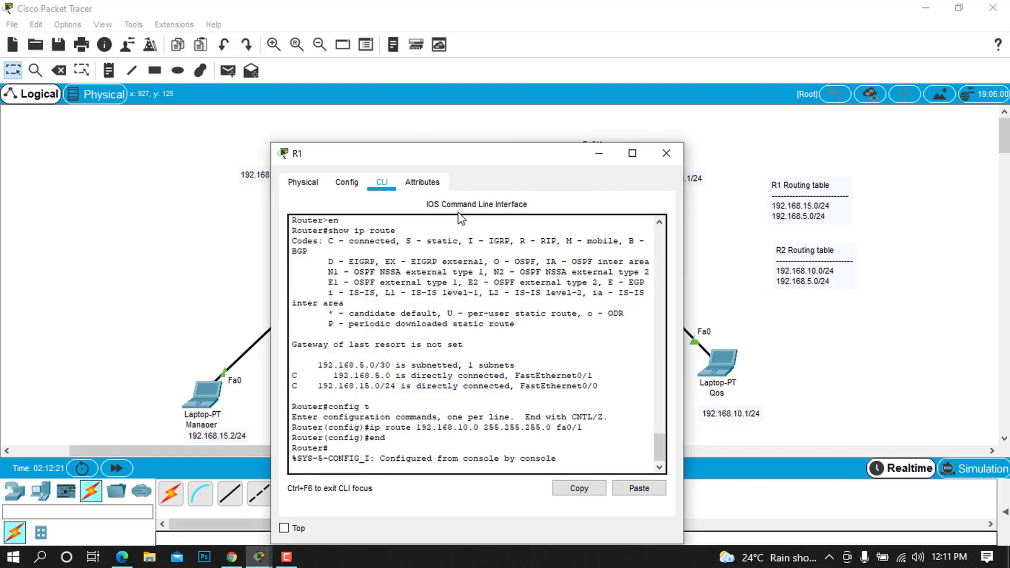
Step: Display R1's routing table with show ip route, check its 192.168.10.0/24 static entry, and close the console
key(Return)
text(show)
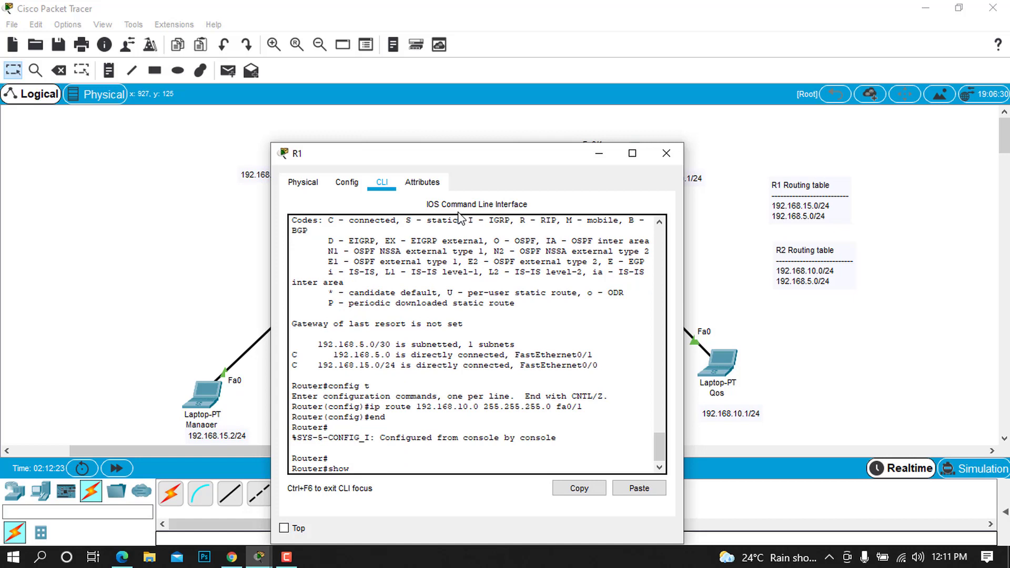
text( ip route)
key(Return)
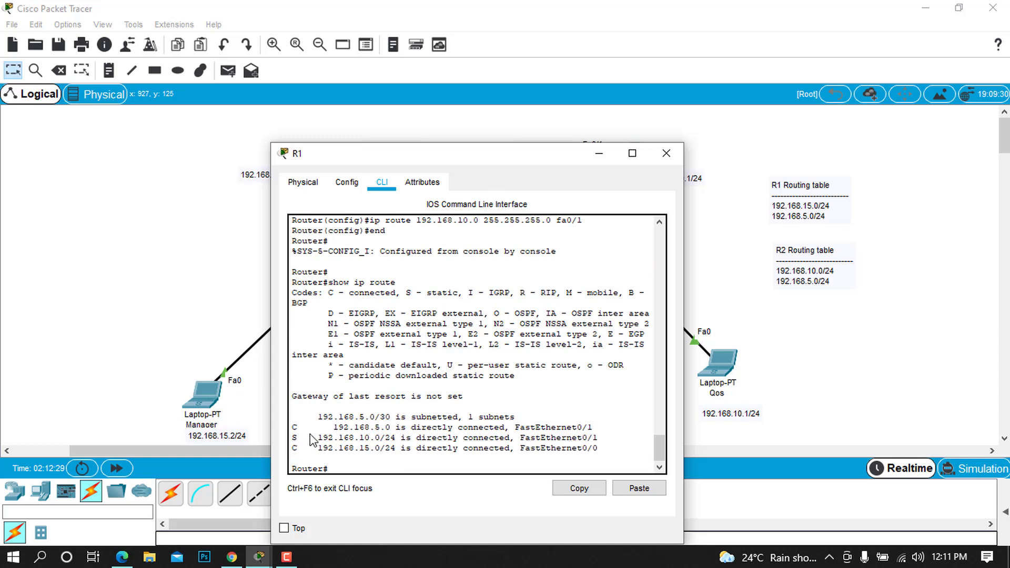
drag(365, 439, 473, 419)
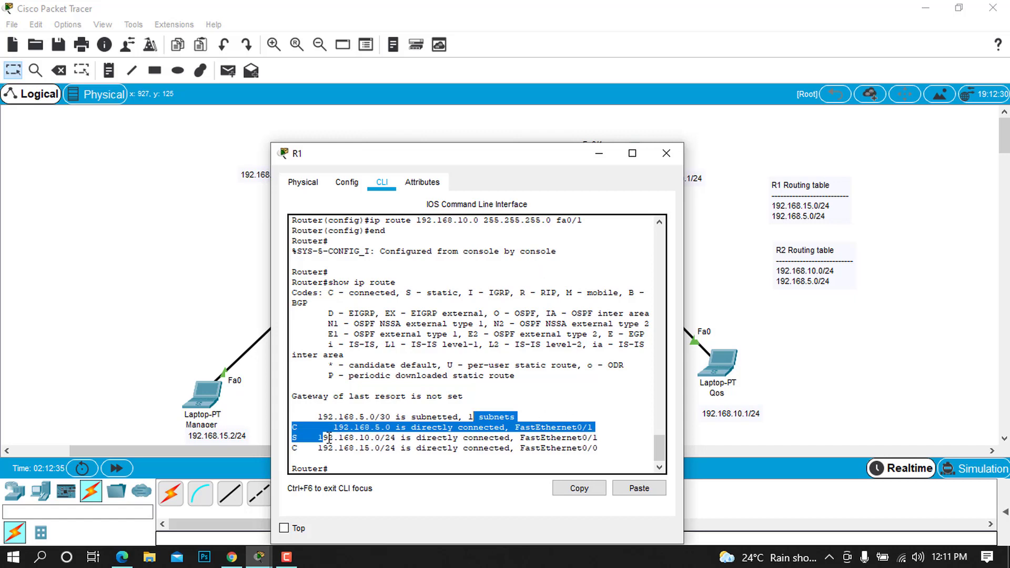
click(347, 439)
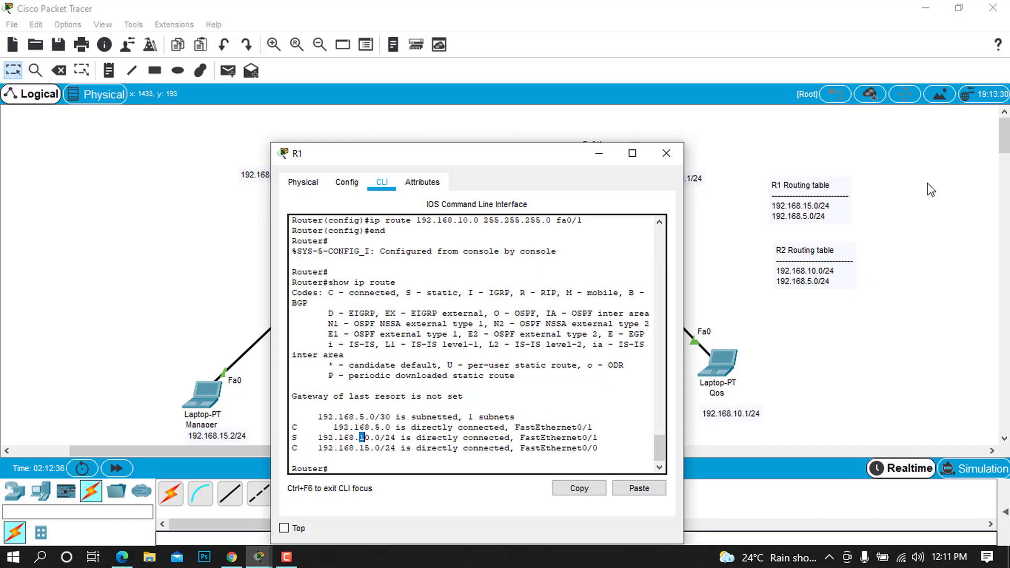
click(666, 153)
Step: Add 192.168.10.0/24 as a new last line in the R1 Routing table note
click(842, 218)
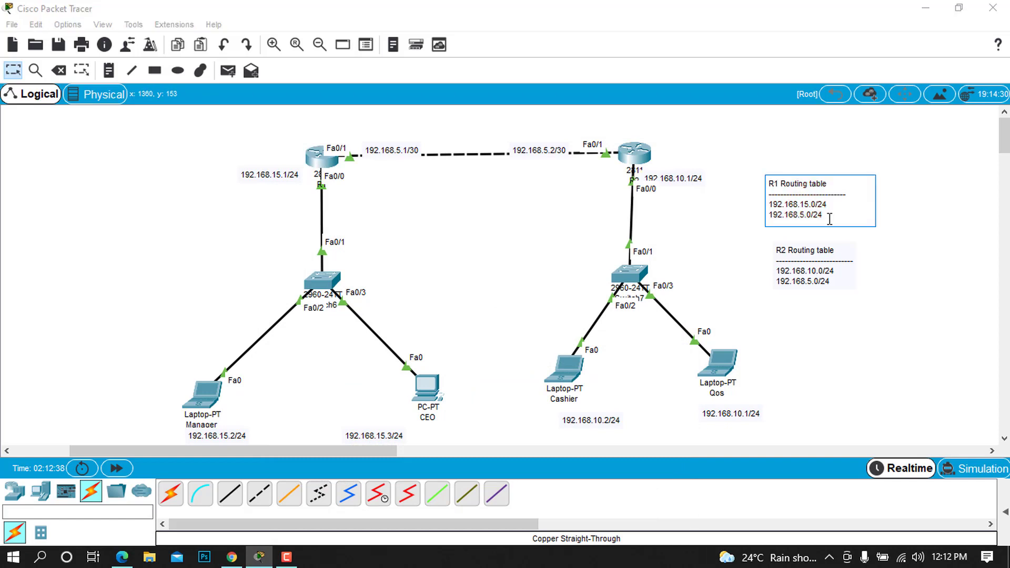
key(Return)
text(192.168.15.0/24)
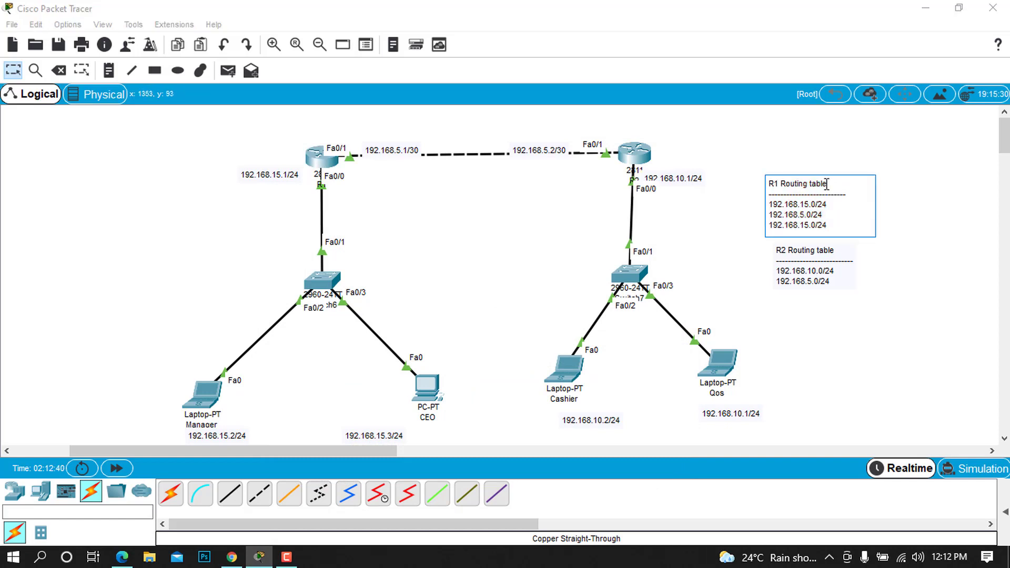
double_click(804, 224)
text(10)
click(909, 307)
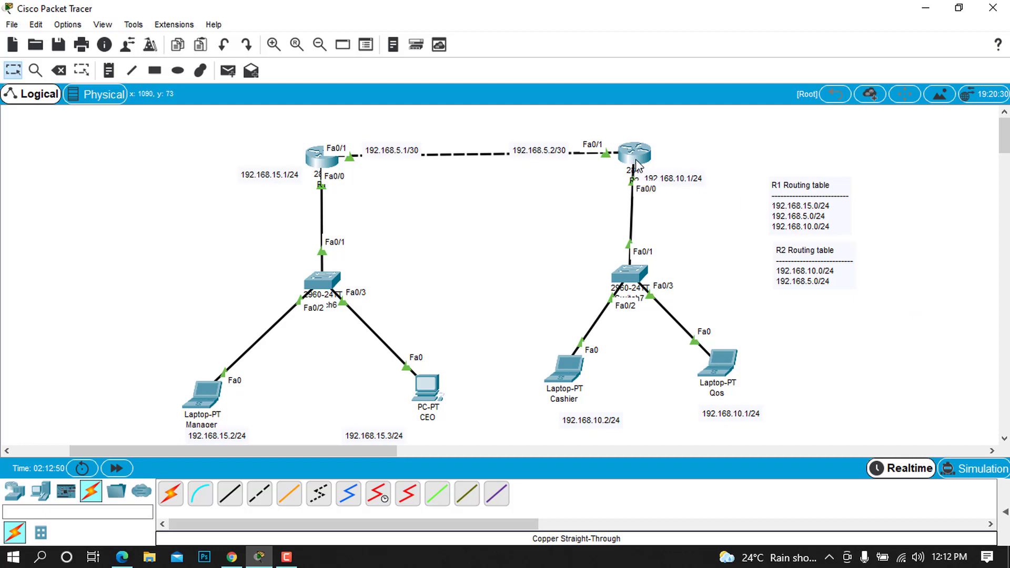
Step: Open router R2's console and enter global configuration mode with conf t
mouse_move(637, 165)
click(637, 166)
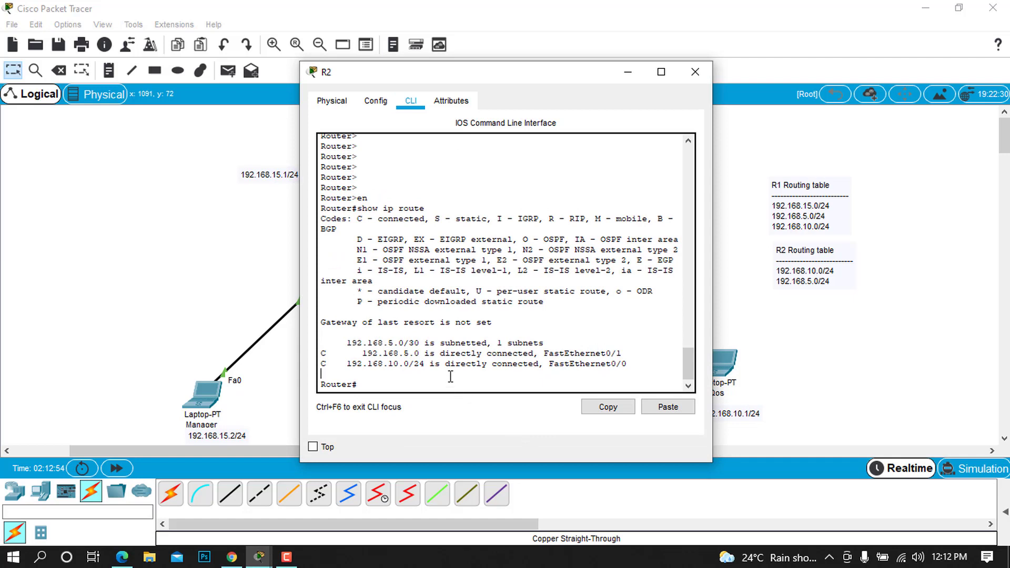
click(451, 376)
text(conf t)
key(Return)
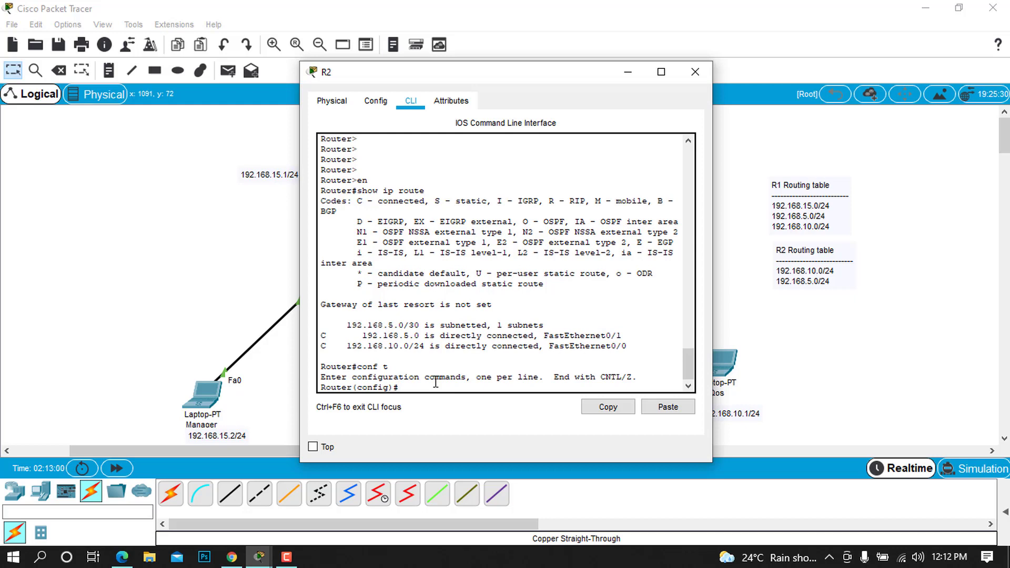
Step: Add a static route on R2 to 192.168.15.0 255.255.255.0 with exit interface fa0/1, and leave configuration mode with end
text(ip route 192.168.15.0 255.2)
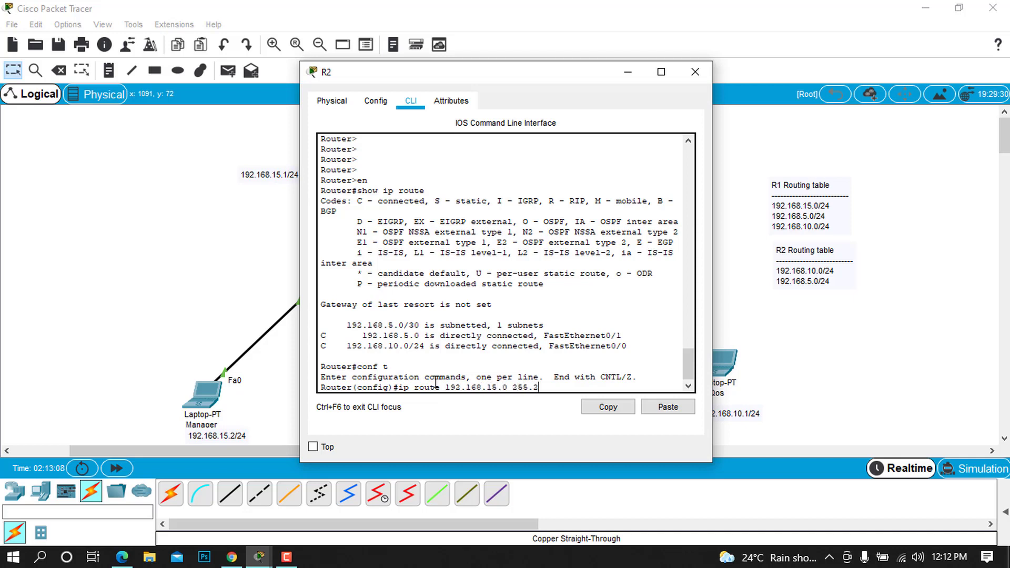
text(55.255.0)
drag(456, 75, 520, 284)
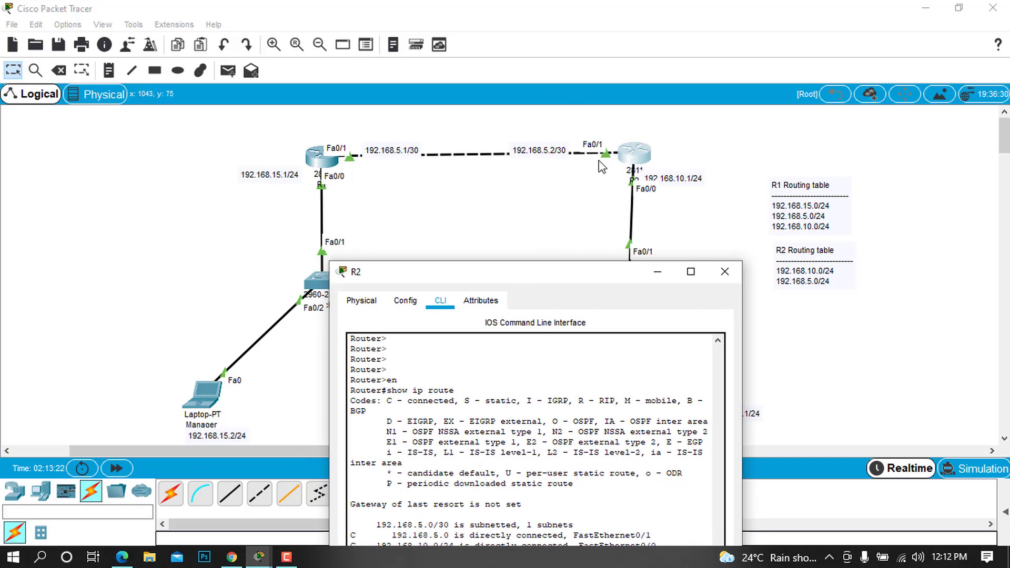
drag(580, 274, 582, 154)
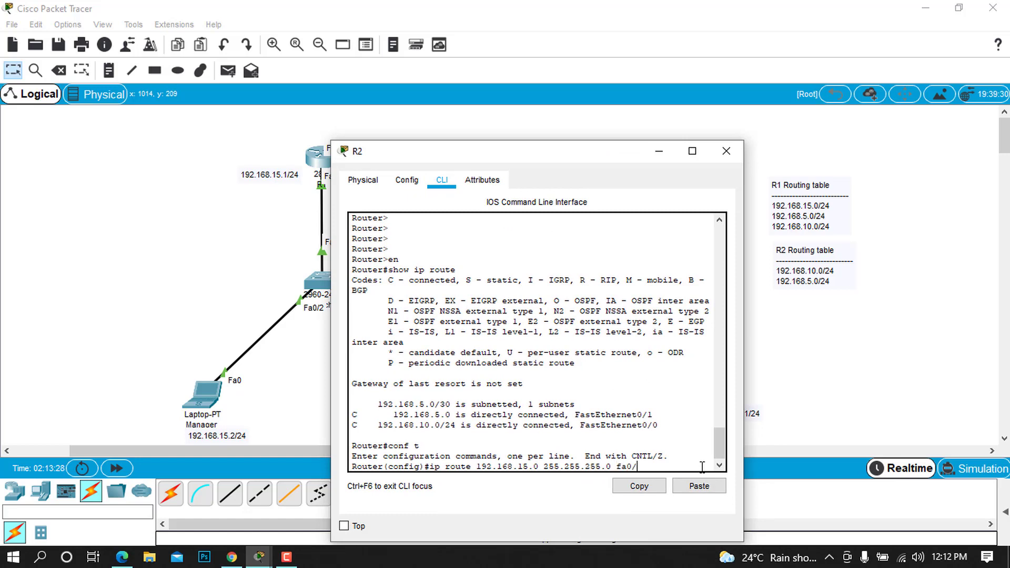
key(Return)
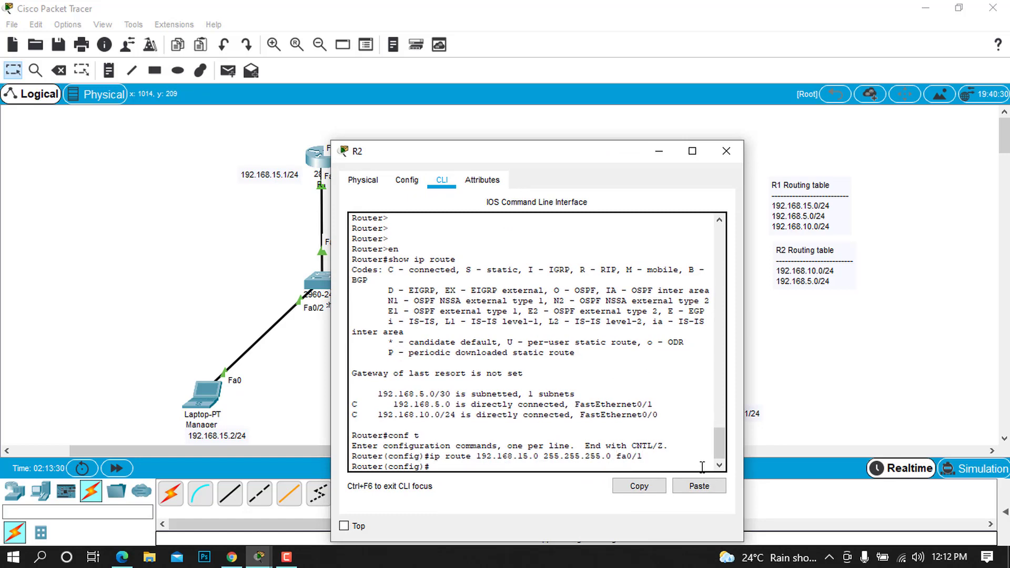
text(end)
key(Return)
key(Return)
key(Return)
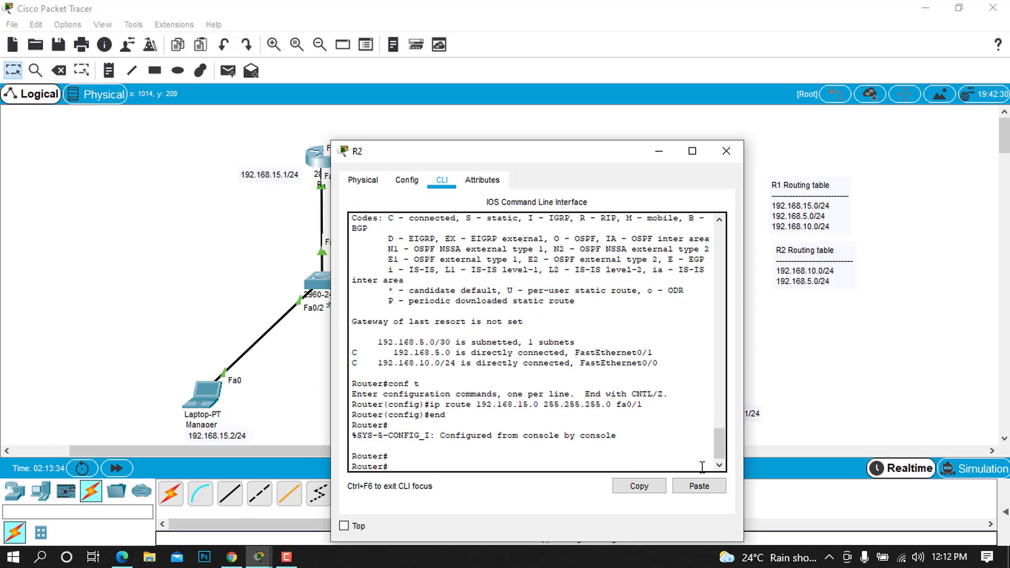
Step: Display R2's routing table with show ip route and close its console
text(show ip route)
key(Return)
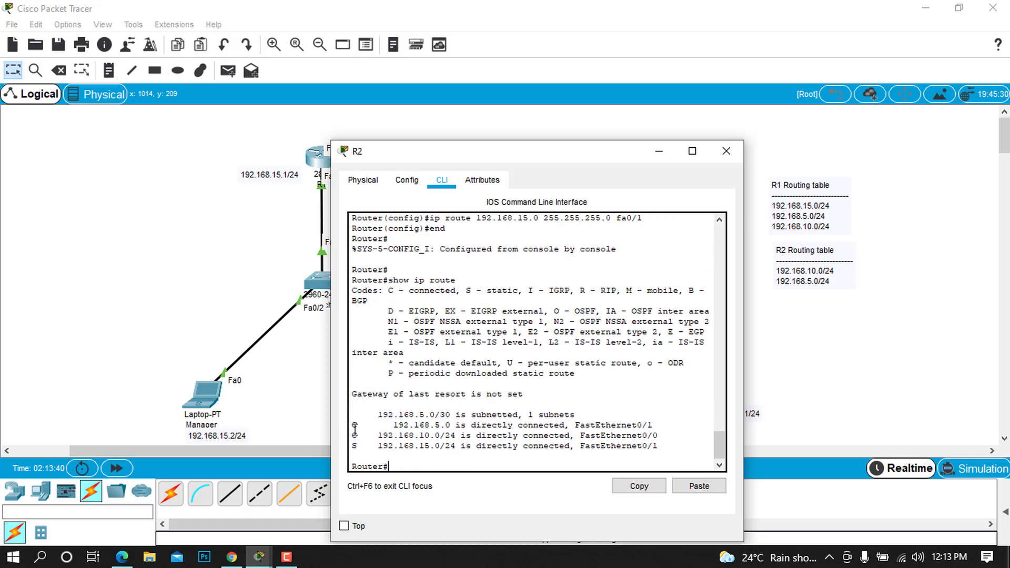
click(726, 151)
Step: Add 192.168.15.0/24 as a new last line in the R2 Routing table note
double_click(827, 281)
click(847, 281)
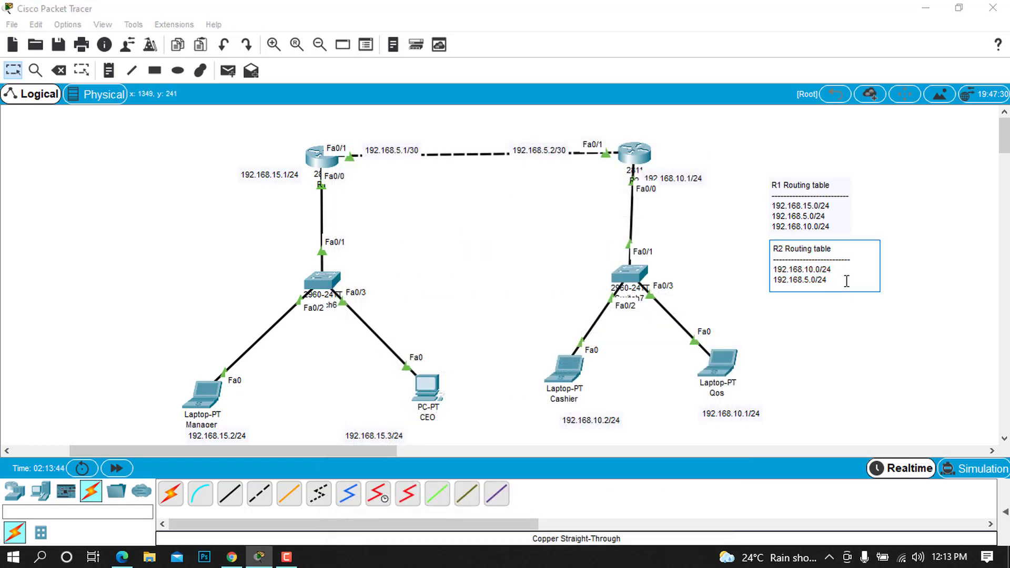
key(Return)
text(192.168.15.0/24)
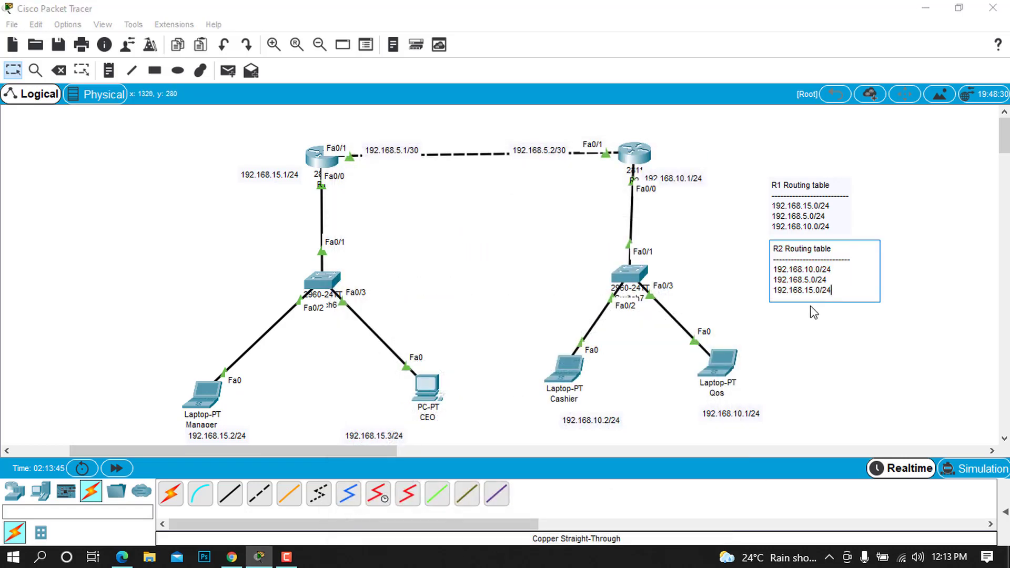
click(917, 279)
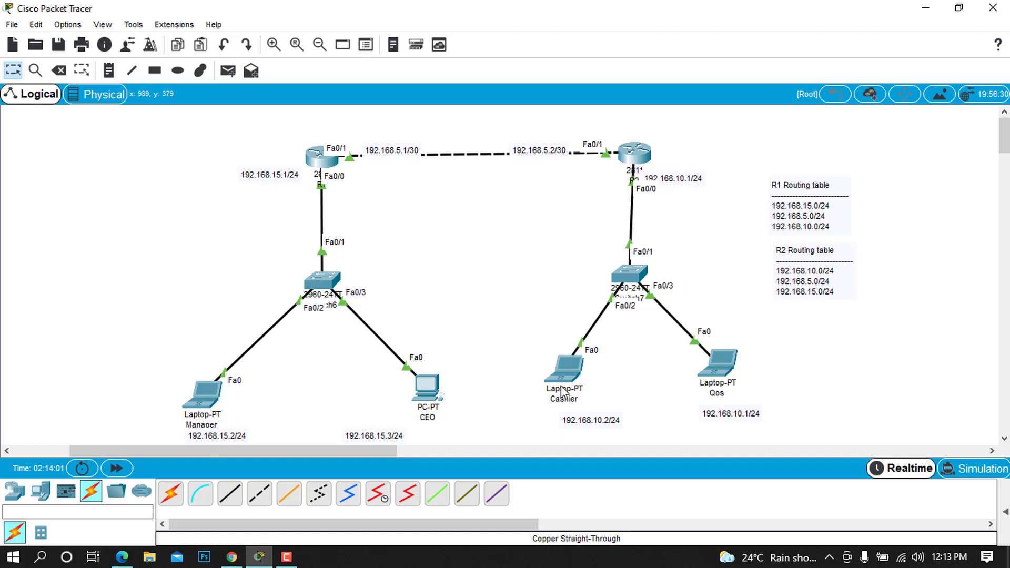
Step: Open the Command Prompt on the Manager laptop and ping the Cashier laptop at 192.168.10.2
mouse_move(563, 387)
click(211, 395)
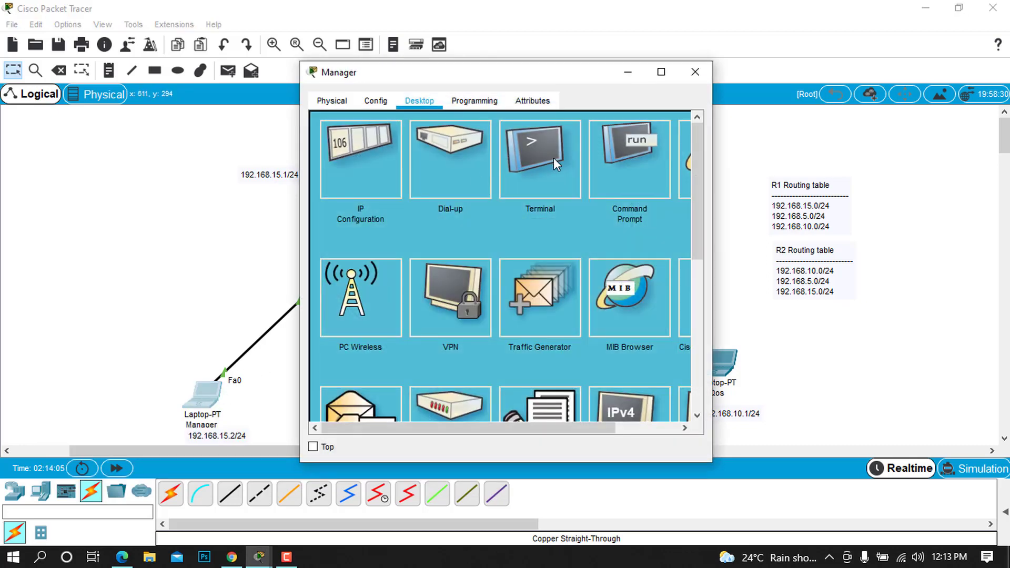
click(633, 150)
text(ping)
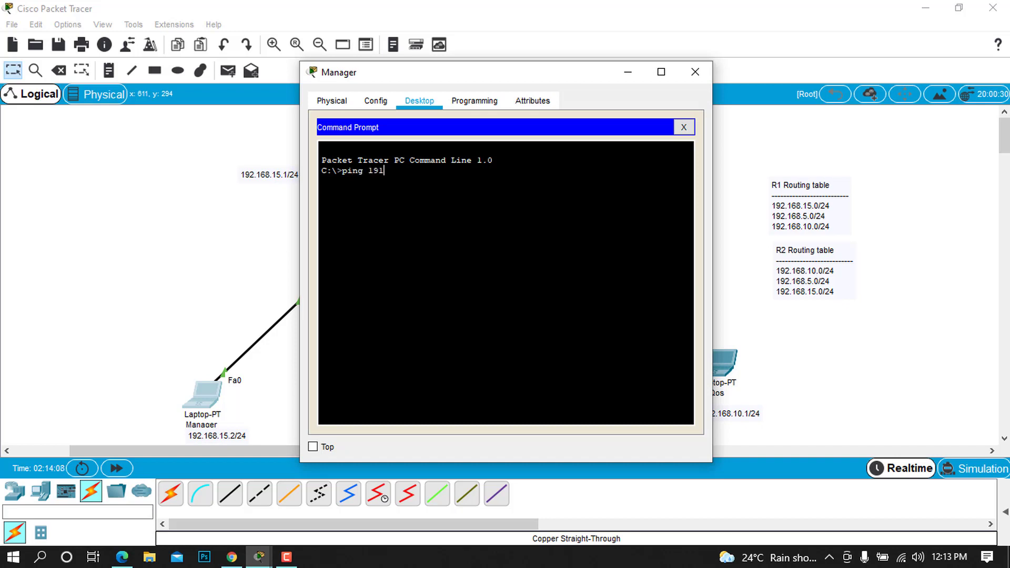
text( 192.168.10.2)
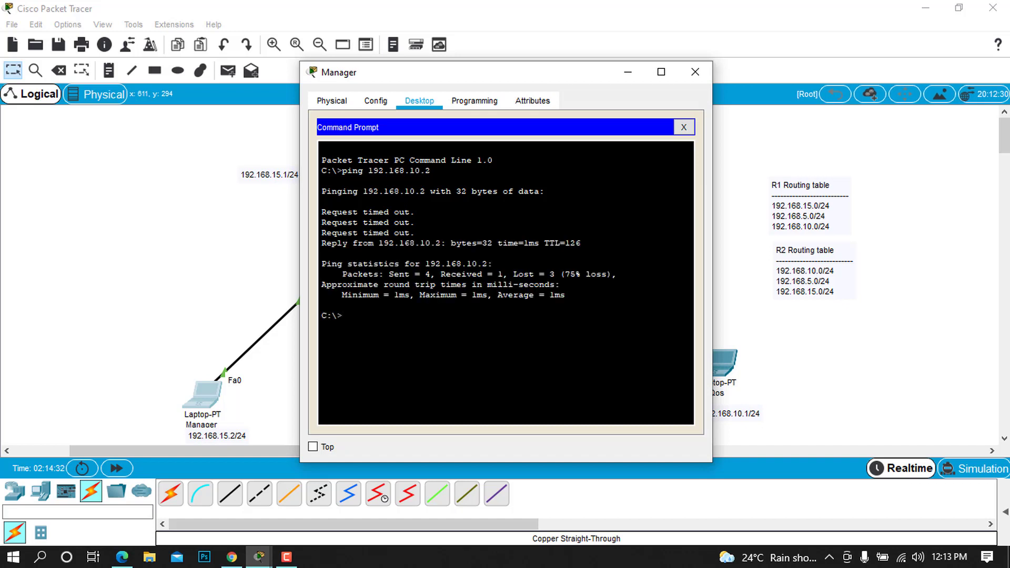
Step: Ping R1's LAN gateway address 192.168.15.1 from the Manager laptop
key(Up)
key(BackSpace)
key(BackSpace)
key(BackSpace)
key(BackSpace)
text(15.1)
key(Return)
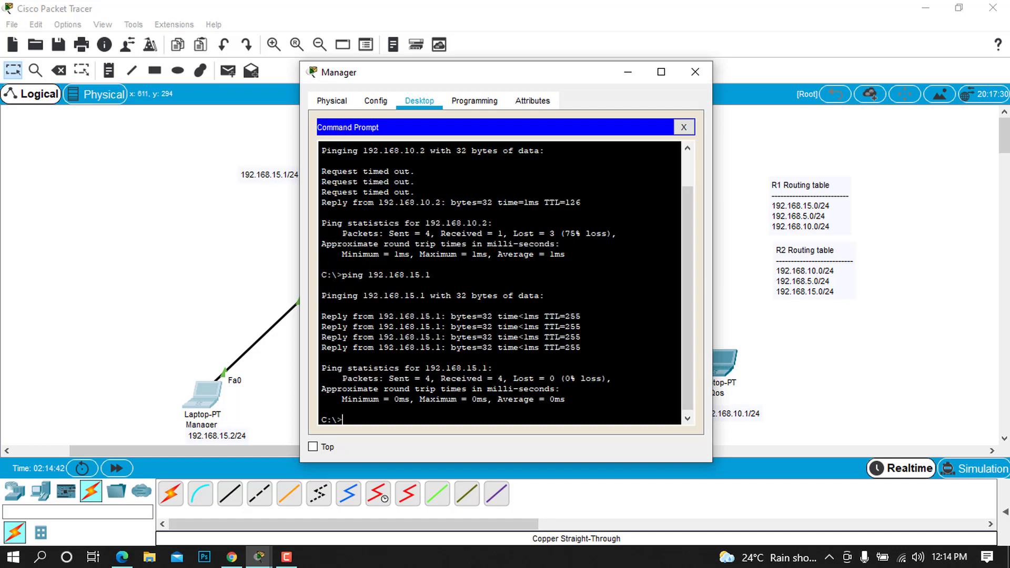
Step: Ping R1's address on the router-to-router link, 192.168.5.1, from the Manager laptop
key(Up)
key(BackSpace)
key(BackSpace)
key(BackSpace)
text(5.1)
key(Return)
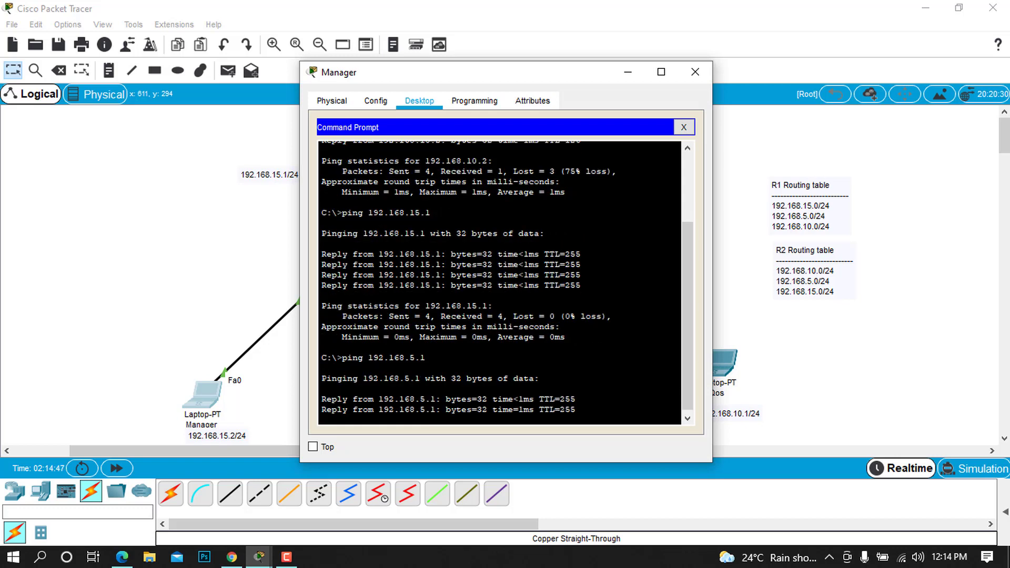
Step: Ping R2's address on the router-to-router link, 192.168.5.2, from the Manager laptop
key(Up)
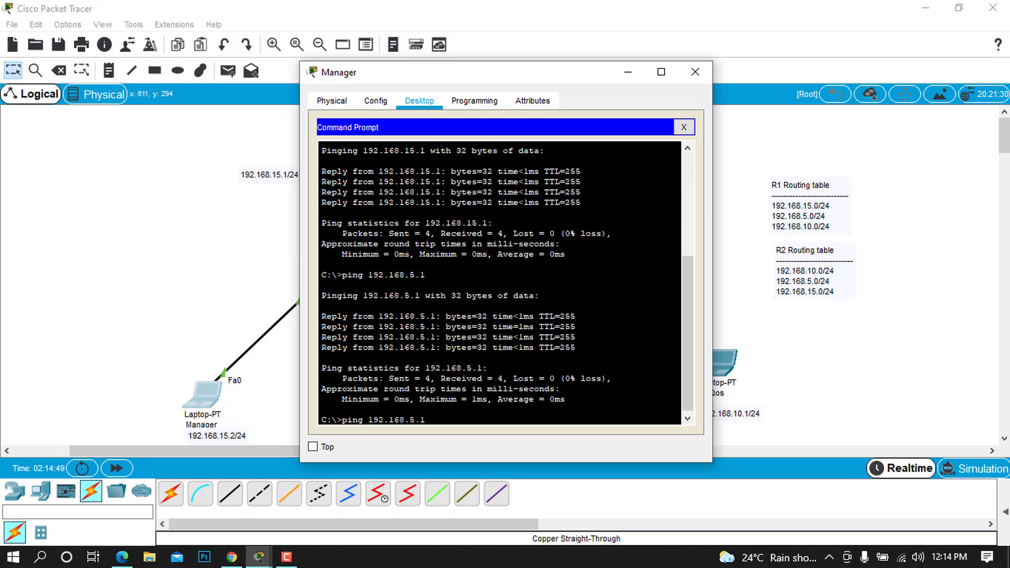
key(BackSpace)
text(2)
key(Return)
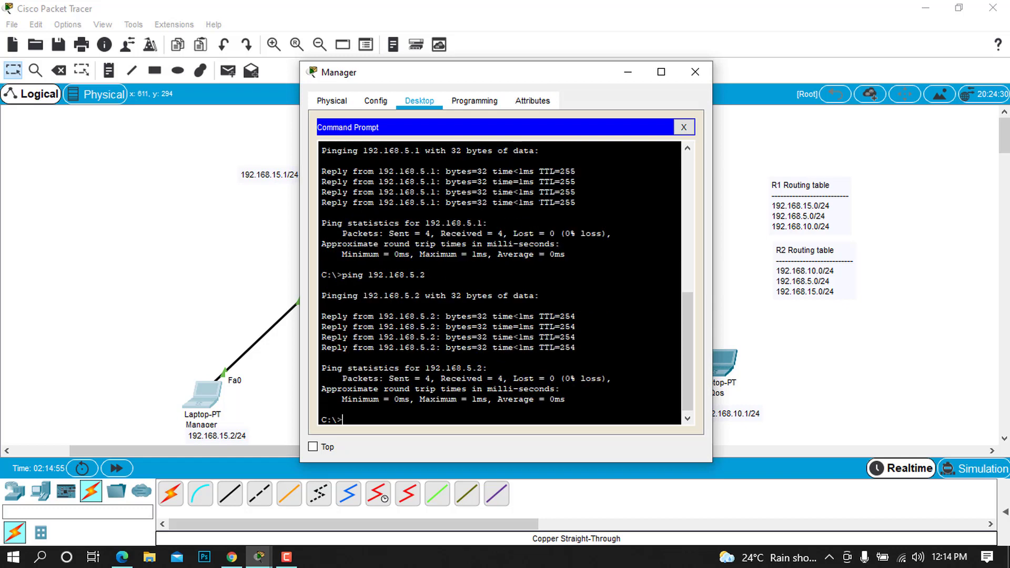
Step: Ping R2's LAN gateway address 192.168.10.1 twice from the Manager laptop
key(Up)
key(BackSpace)
key(BackSpace)
text(10.1)
key(Return)
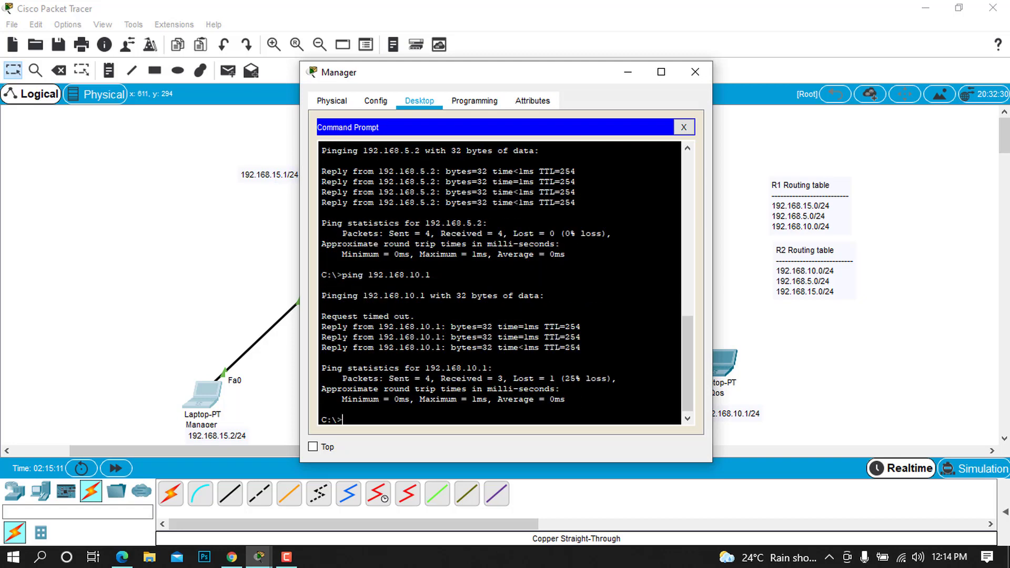
key(Up)
key(Return)
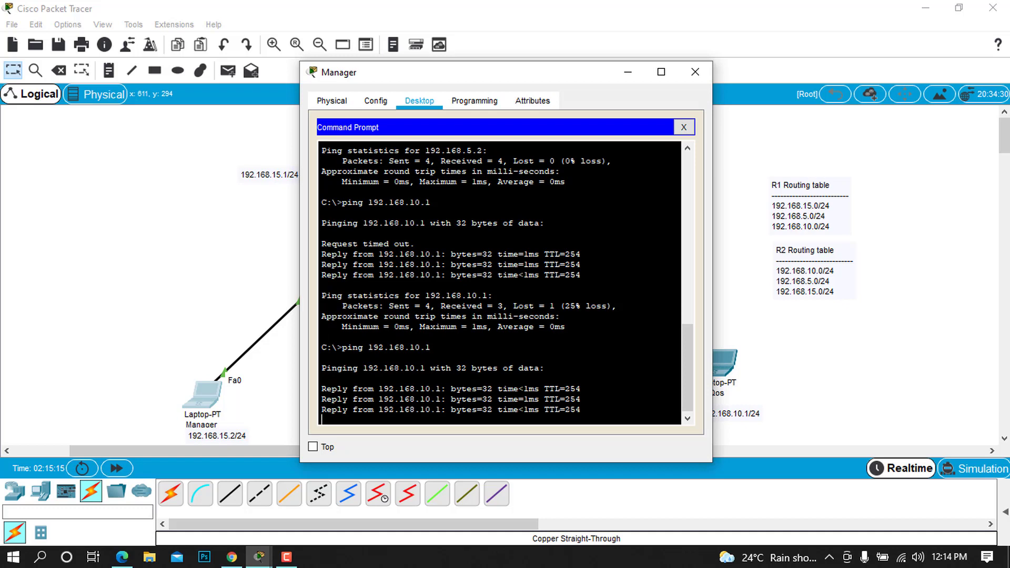
Step: Repeat the ping to 192.168.10.2 from the Manager laptop and close the laptop's window
key(Up)
key(Up)
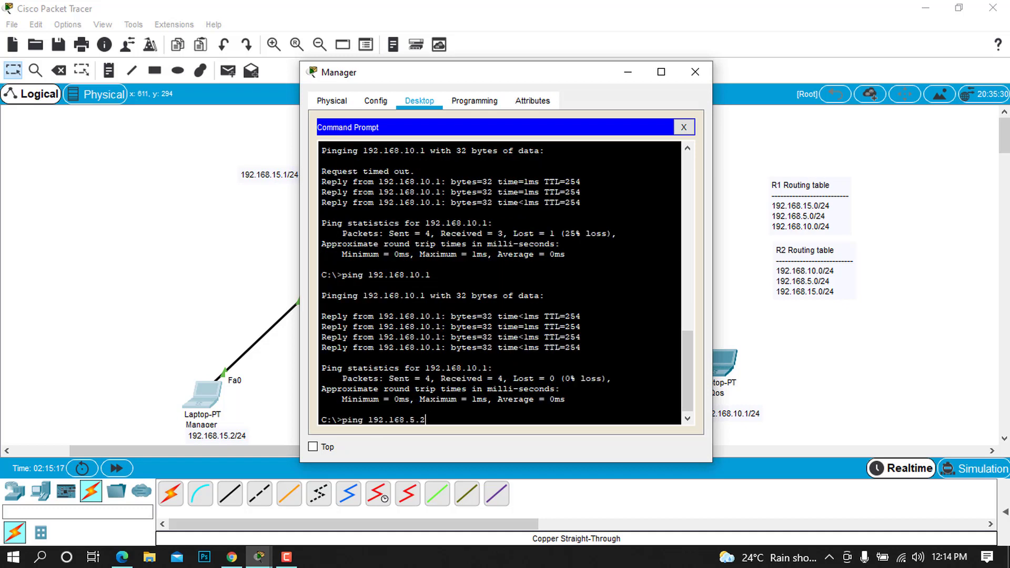
key(Up)
key(Return)
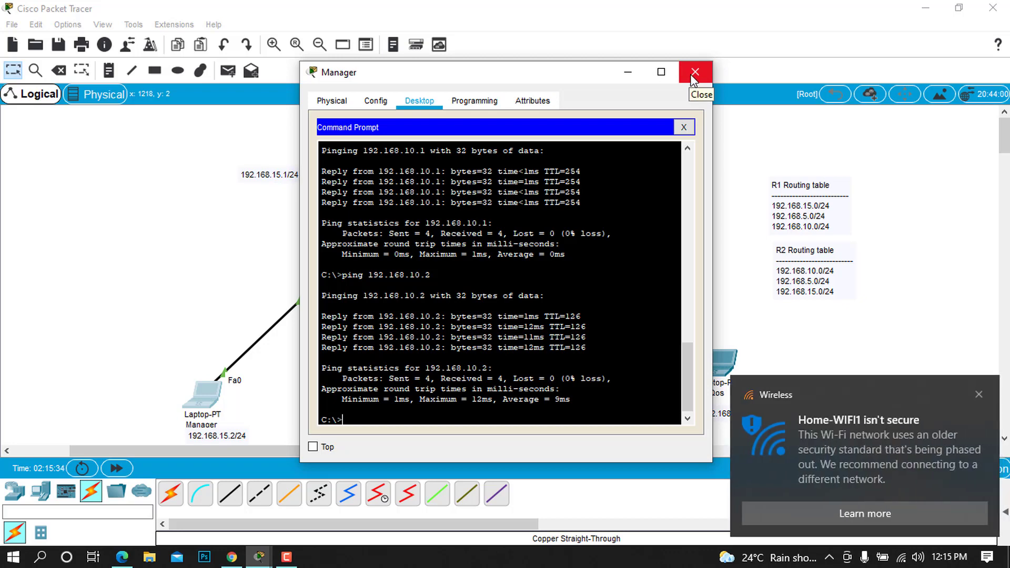
click(978, 394)
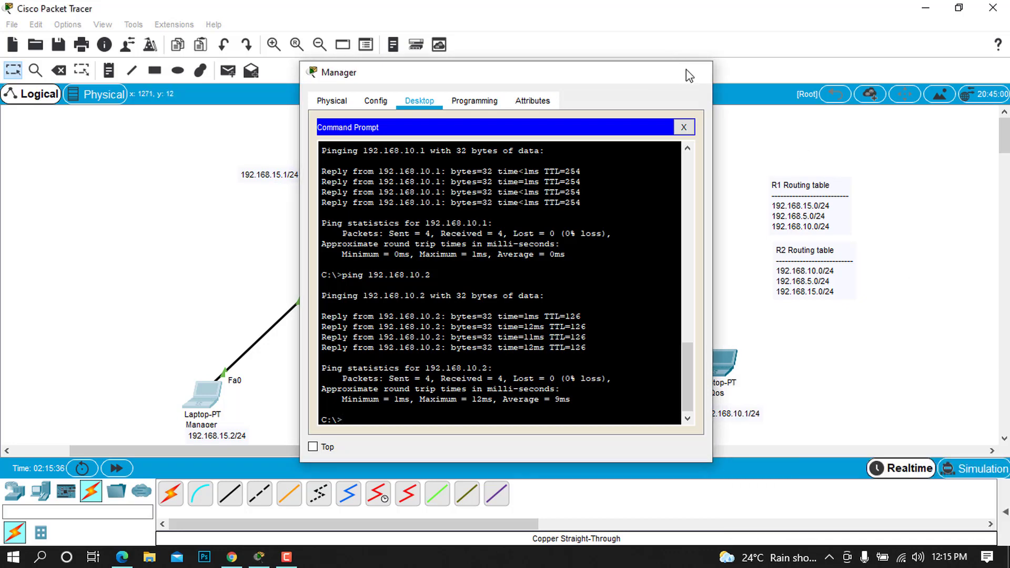
click(694, 72)
Step: Open the Command Prompt on the CEO PC and ping the Cashier laptop at 192.168.10.2
click(437, 385)
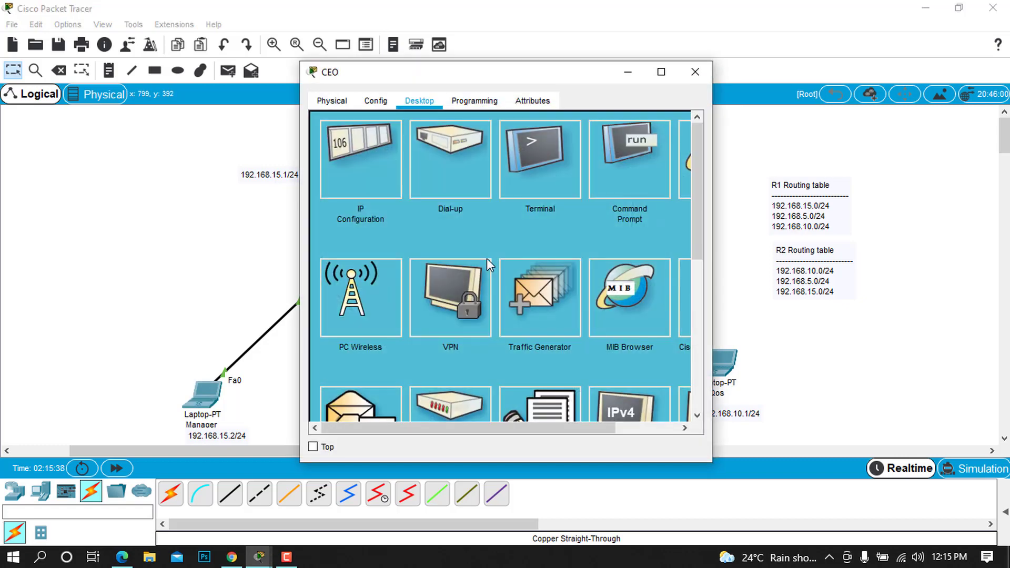
click(626, 157)
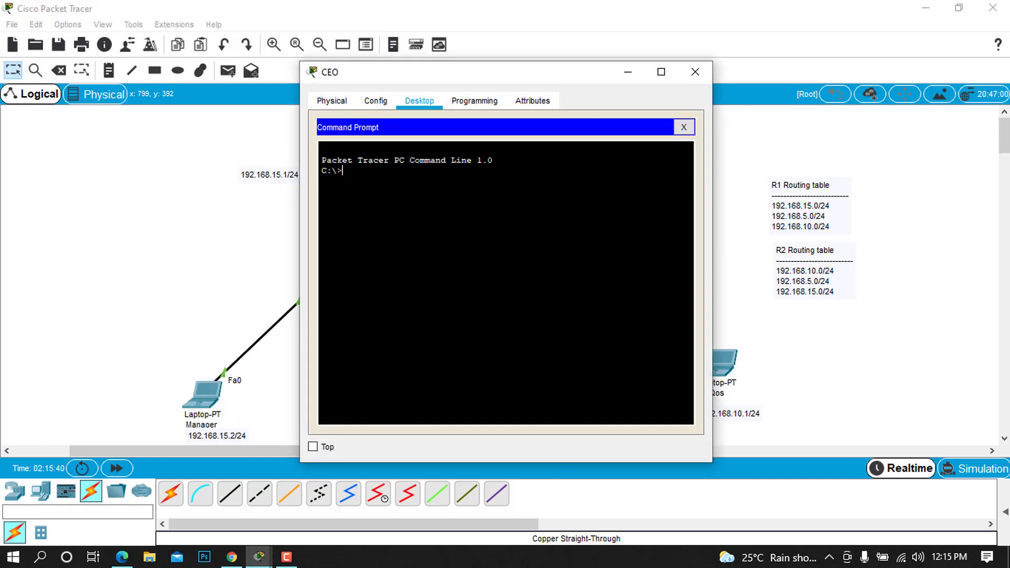
text(ping 192.1)
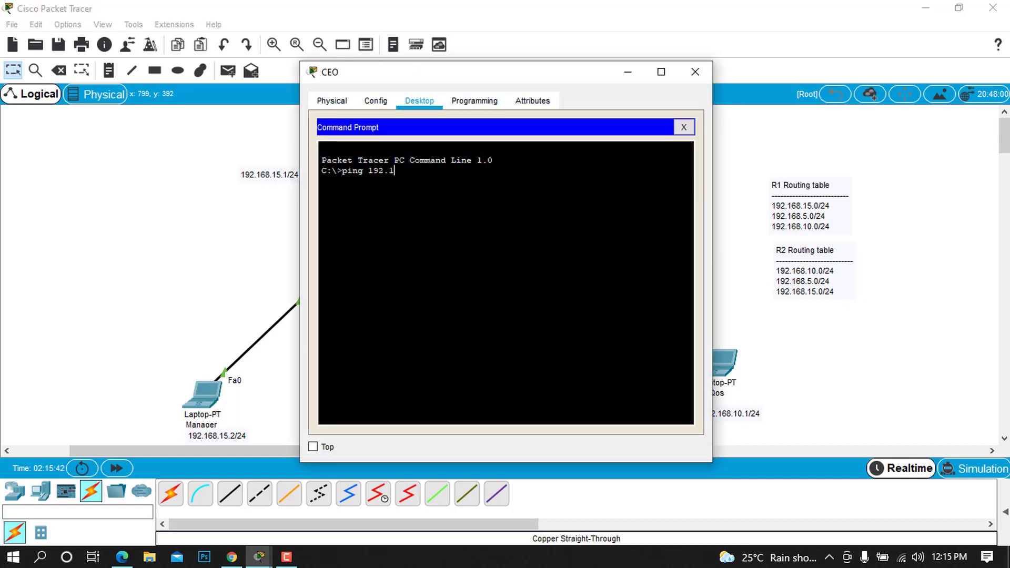
text(68,)
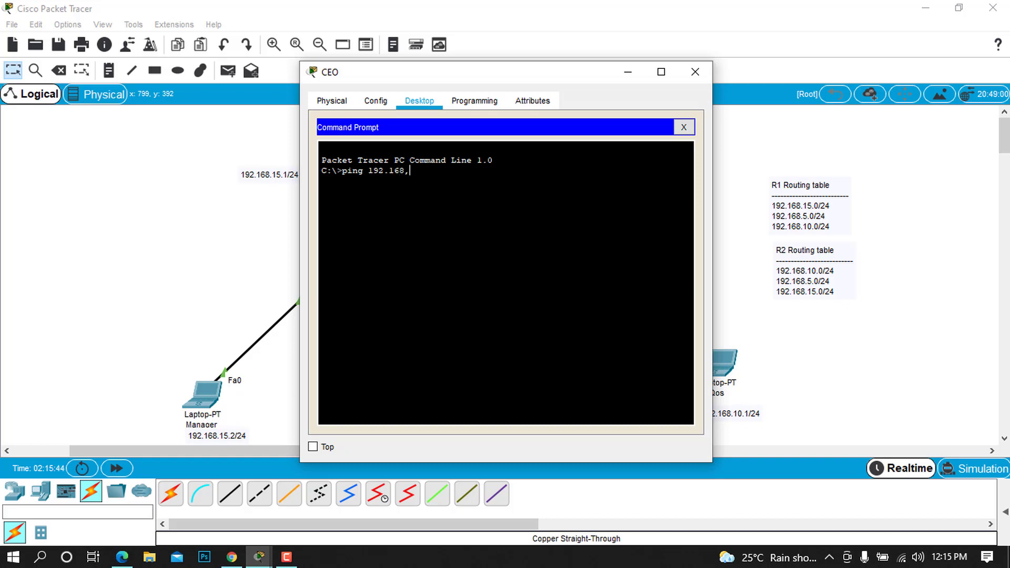
text(1)
key(BackSpace)
key(BackSpace)
text(1)
key(BackSpace)
text(.10.2)
key(Return)
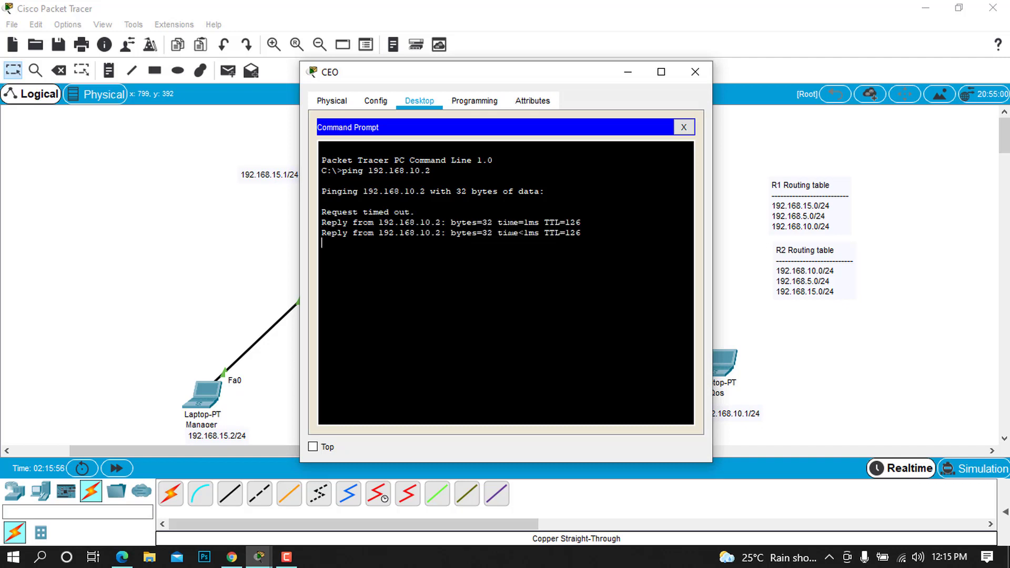
Step: Repeat the ping to 192.168.10.2 from the CEO PC and close the PC's window
key(Up)
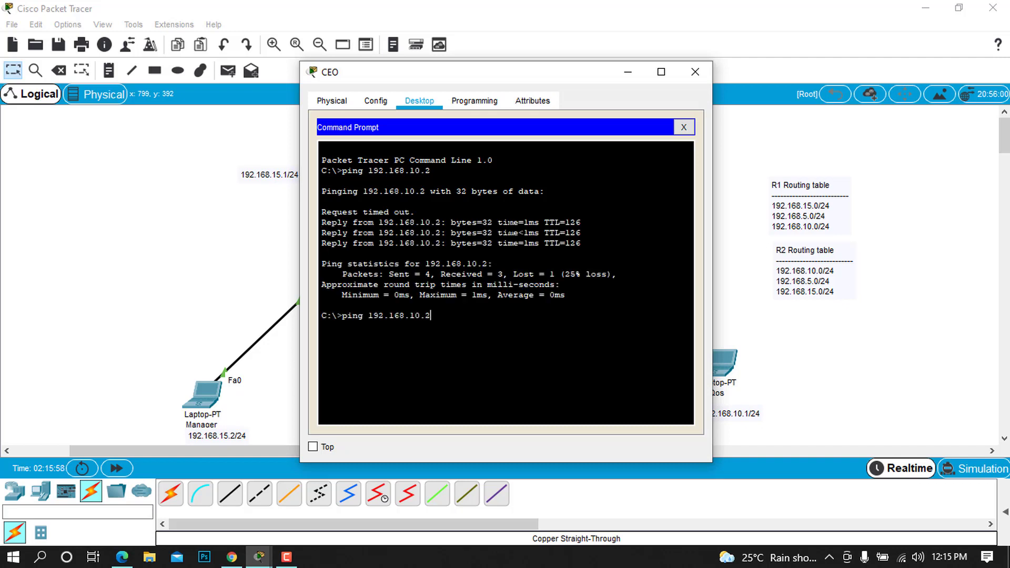
key(Return)
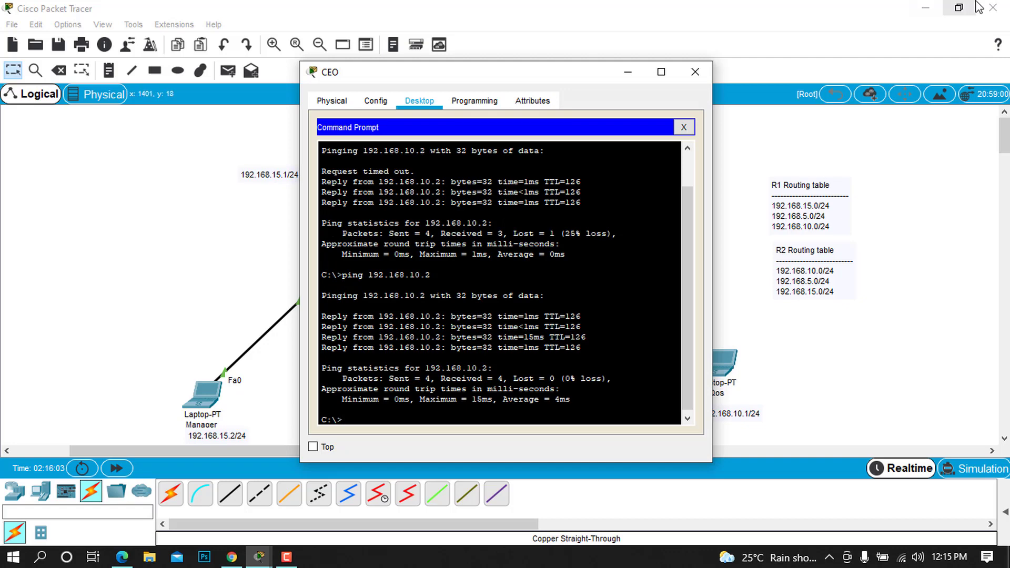
click(695, 72)
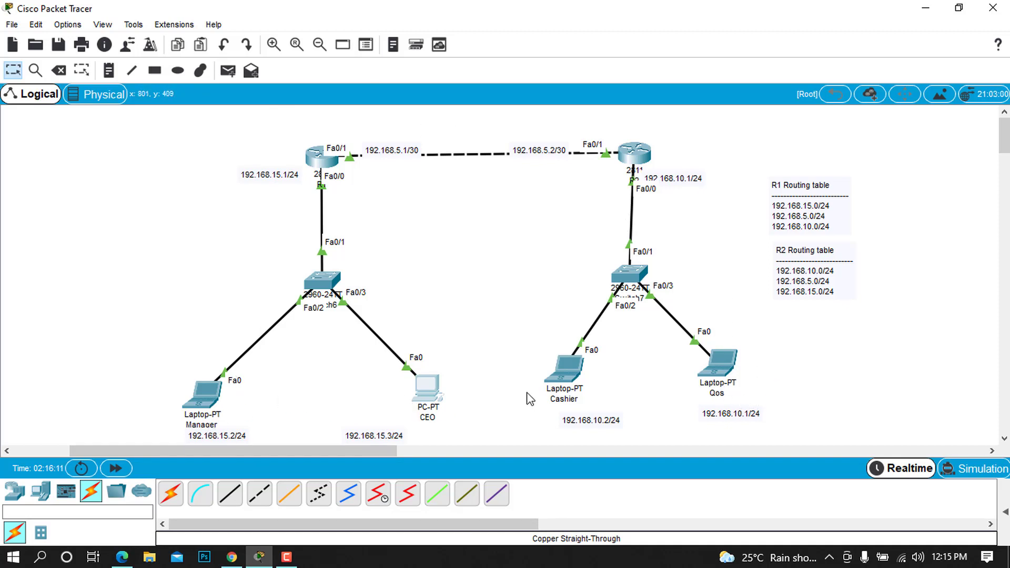
Step: Open the Command Prompt on the Cashier laptop and ping the CEO PC at 192.168.15.3
click(567, 371)
click(625, 164)
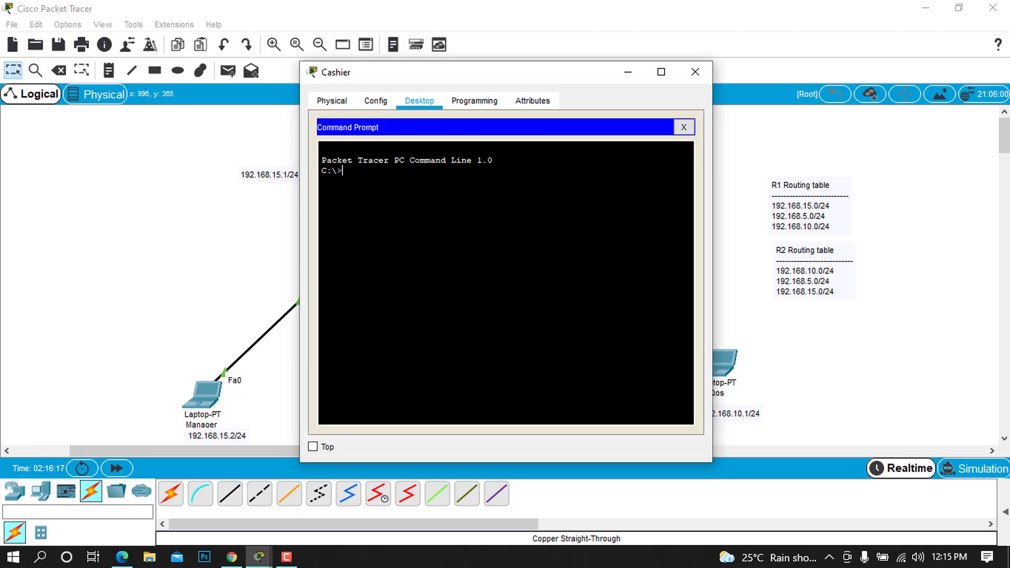
drag(491, 84, 683, 89)
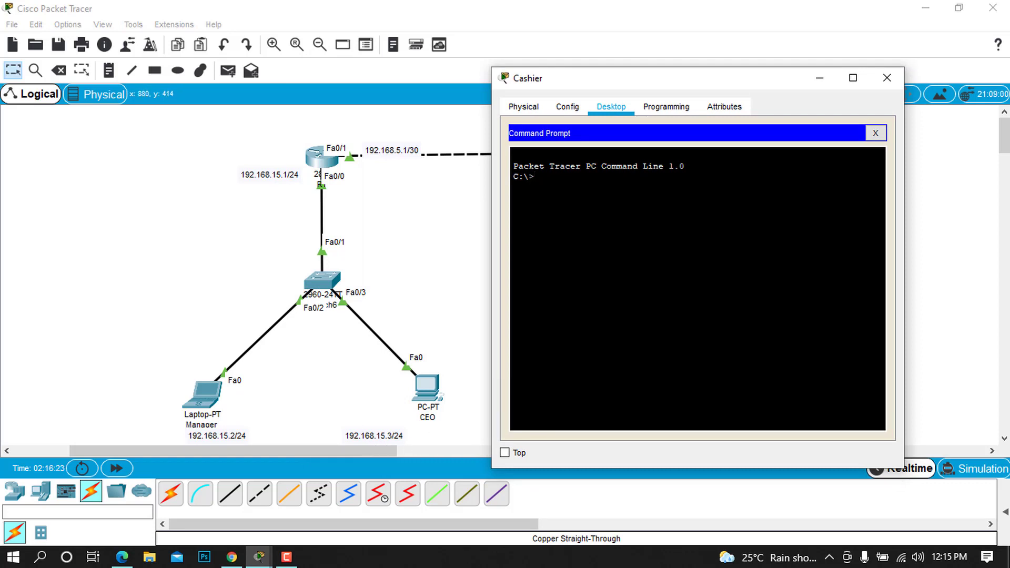
text(ping 192)
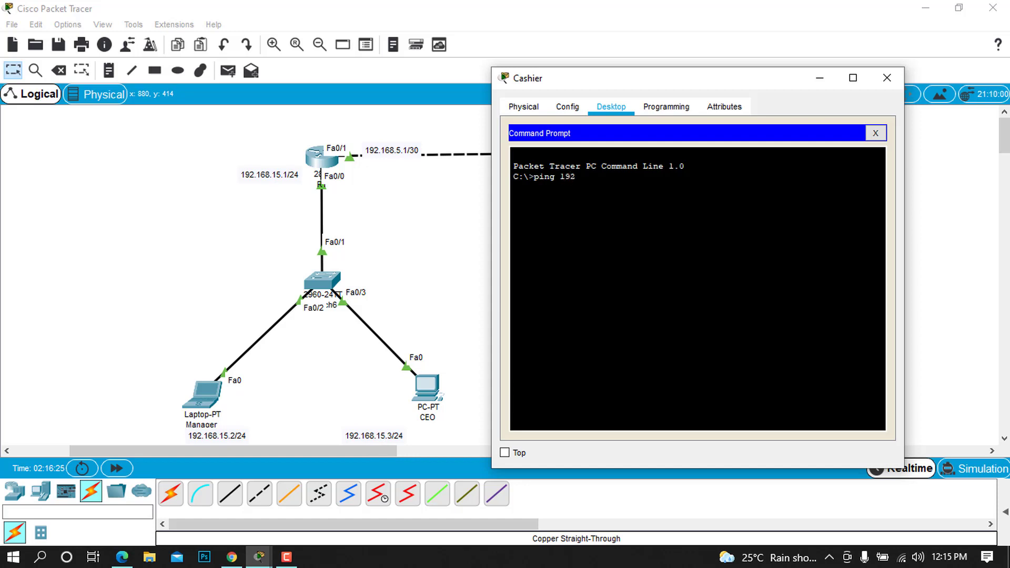
text(.1)
text(68.)
text(15.2)
text(3)
key(Return)
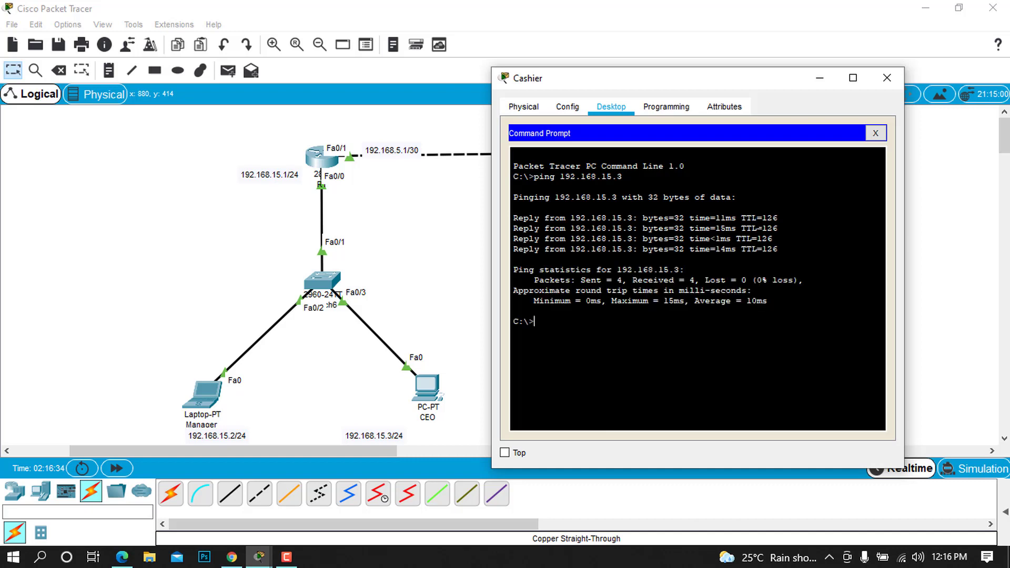
Step: Ping the Manager laptop at 192.168.15.2 from the Cashier laptop and close the laptop's window
key(Up)
key(BackSpace)
text(2.168.15.2)
key(Return)
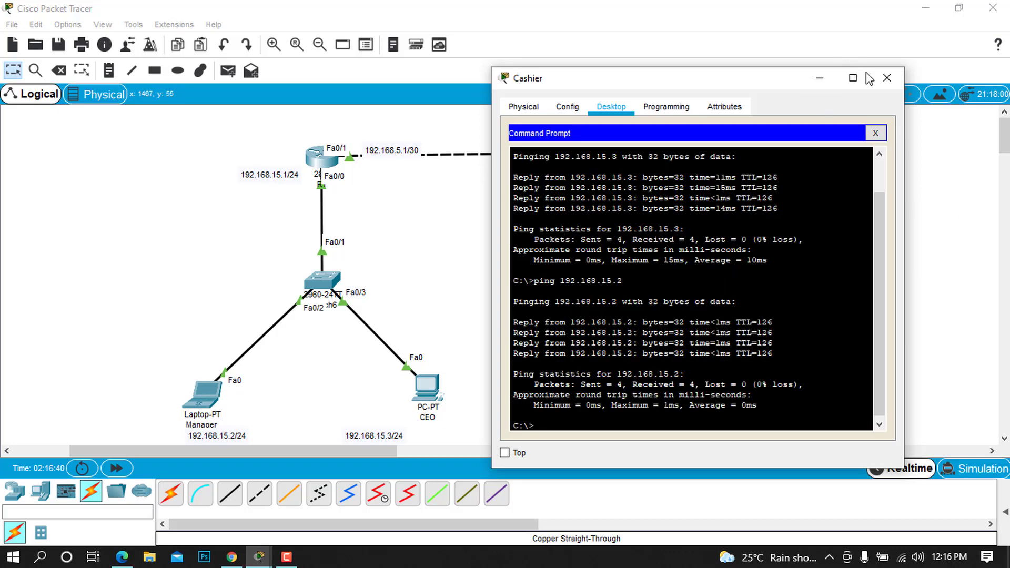
key(alt+F4)
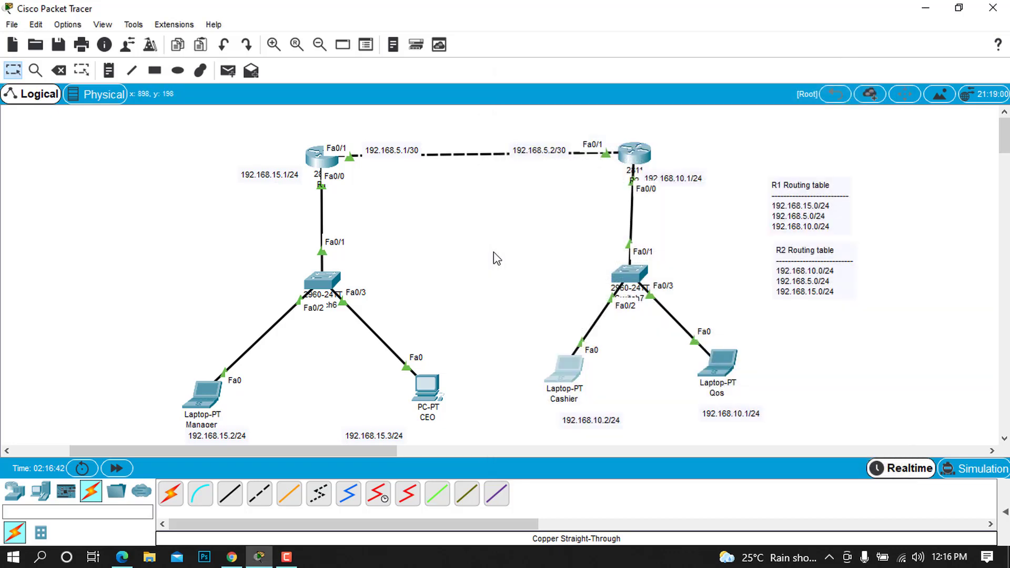